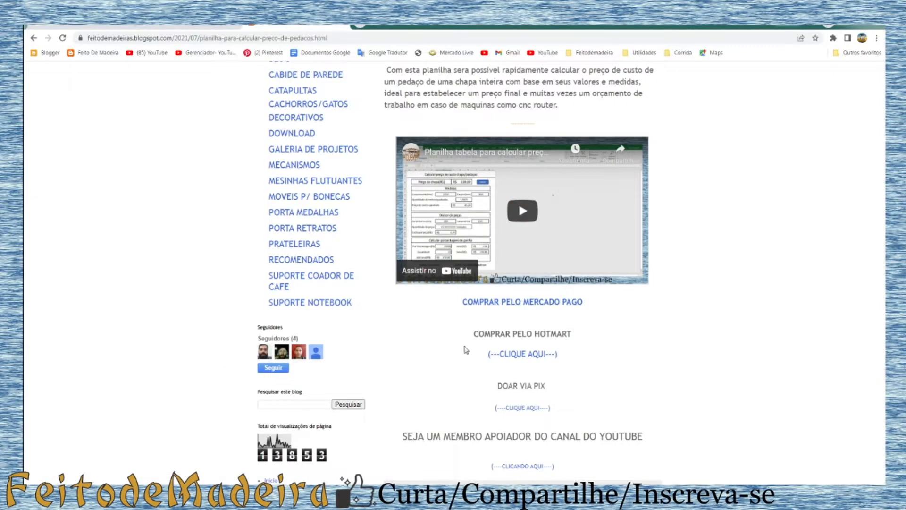
- Look over the spreadsheet's purchase and donation options on the blog page and switch to the Excel price calculator
{"action": "scroll", "coordinate": [661, 318], "scroll_direction": "up", "scroll_amount": 3}
{"action": "scroll", "coordinate": [661, 330], "scroll_direction": "down", "scroll_amount": 4}
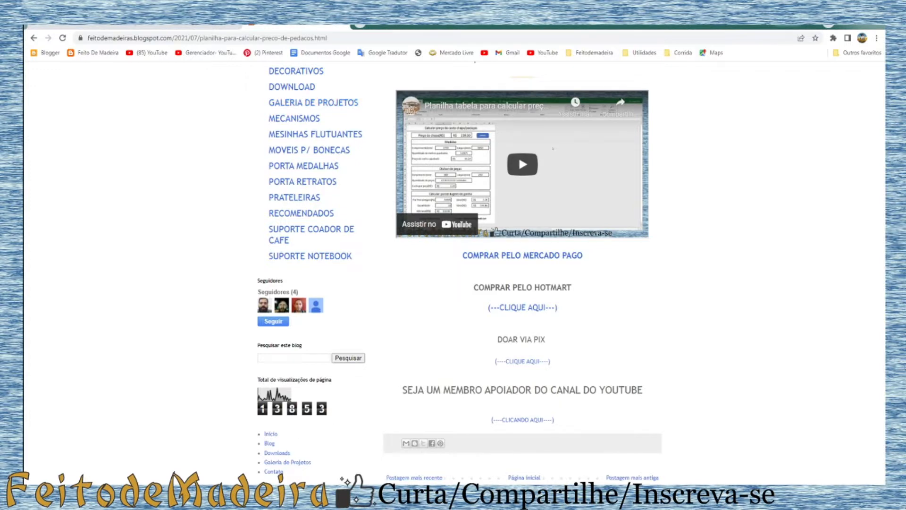
{"action": "left_click", "coordinate": [299, 494]}
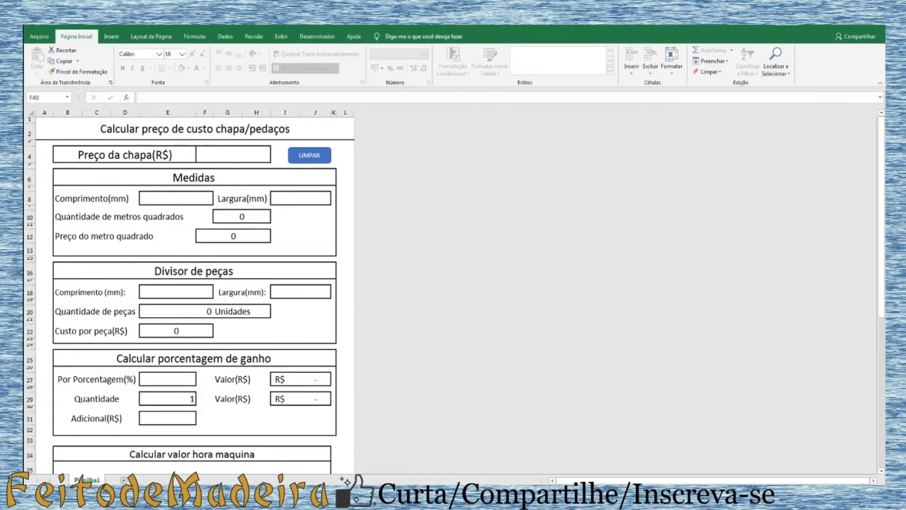
- Switch to the browser and search Google Shopping for "chapa mdf 15mm inteira"
{"action": "key", "text": "alt+Tab"}
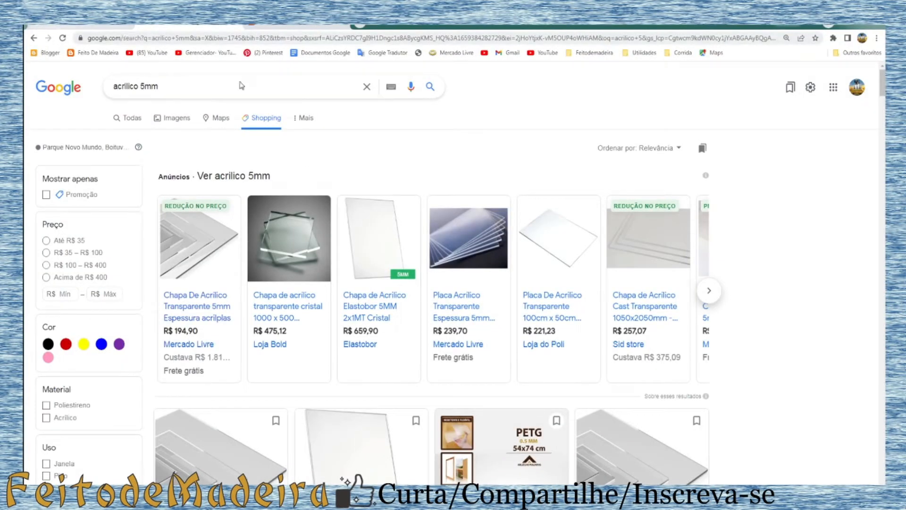
{"action": "left_click", "coordinate": [166, 85]}
{"action": "key", "text": "BackSpace"}
{"action": "key", "text": "BackSpace"}
{"action": "key", "text": "BackSpace"}
{"action": "key", "text": "BackSpace"}
{"action": "key", "text": "BackSpace"}
{"action": "key", "text": "BackSpace"}
{"action": "key", "text": "BackSpace"}
{"action": "key", "text": "BackSpace"}
{"action": "key", "text": "BackSpace"}
{"action": "key", "text": "BackSpace"}
{"action": "key", "text": "BackSpace"}
{"action": "key", "text": "BackSpace"}
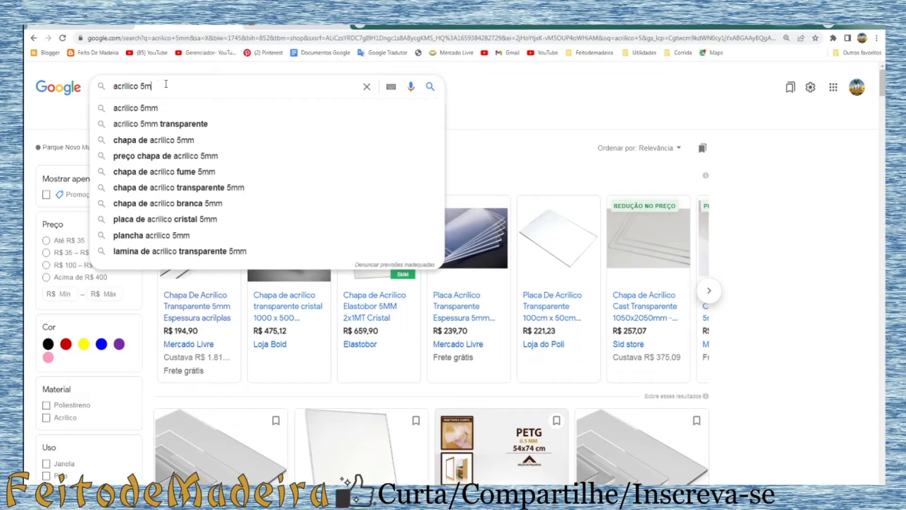
{"action": "type", "text": "c"}
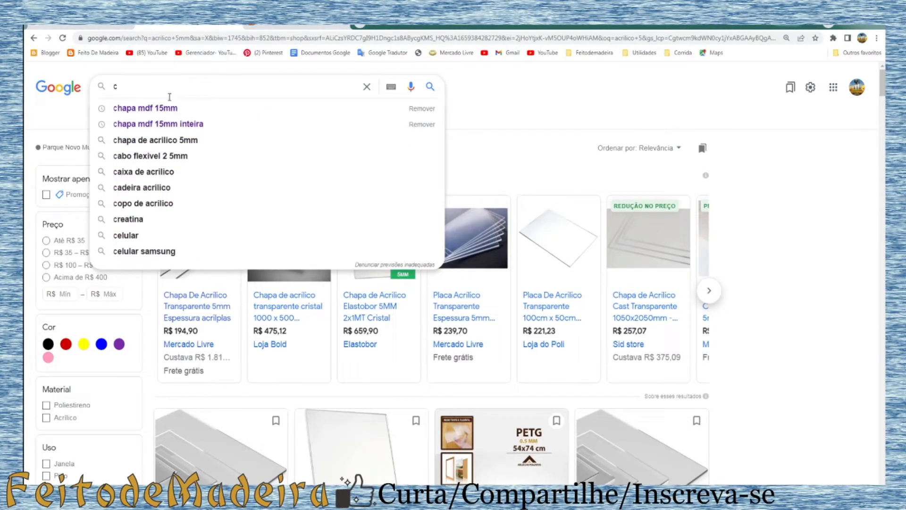
{"action": "left_click", "coordinate": [196, 129]}
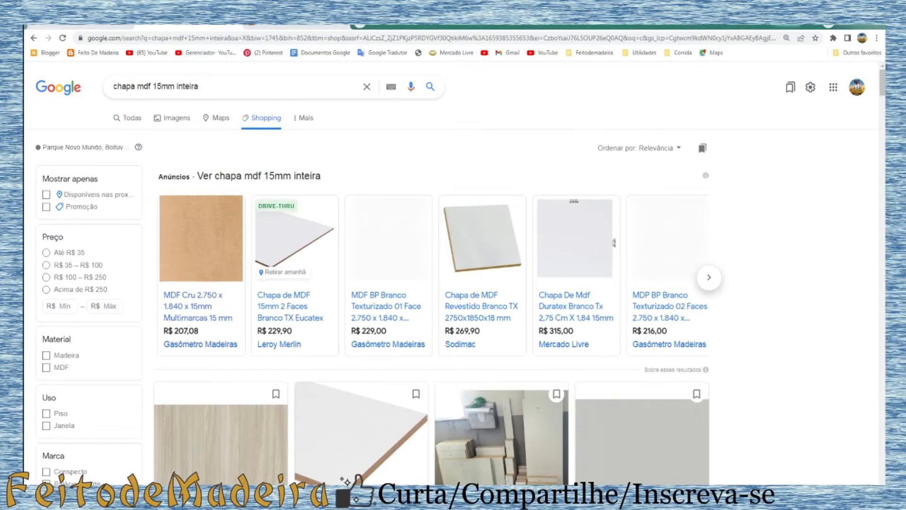
- Switch to the Excel price calculator and set the sheet price (Preço da chapa) to R$ 280
{"action": "left_click", "coordinate": [326, 495]}
{"action": "left_click", "coordinate": [239, 157]}
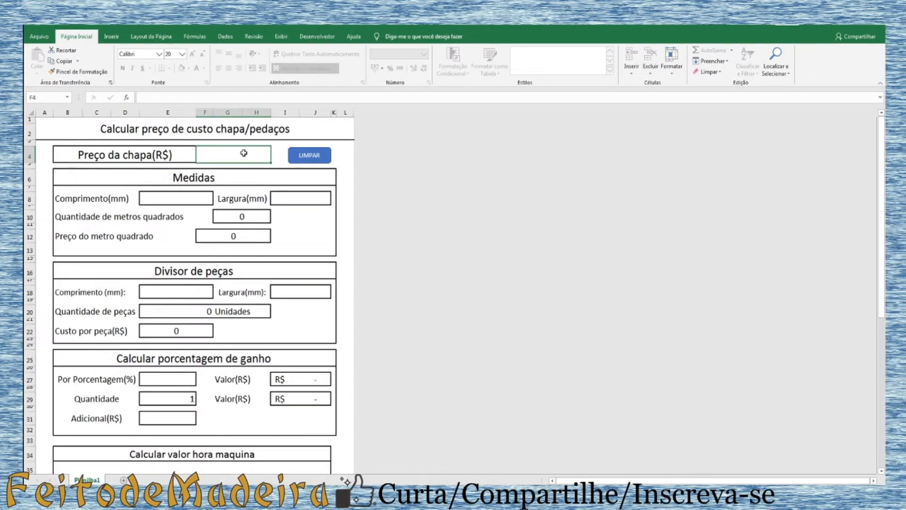
{"action": "type", "text": "2800"}
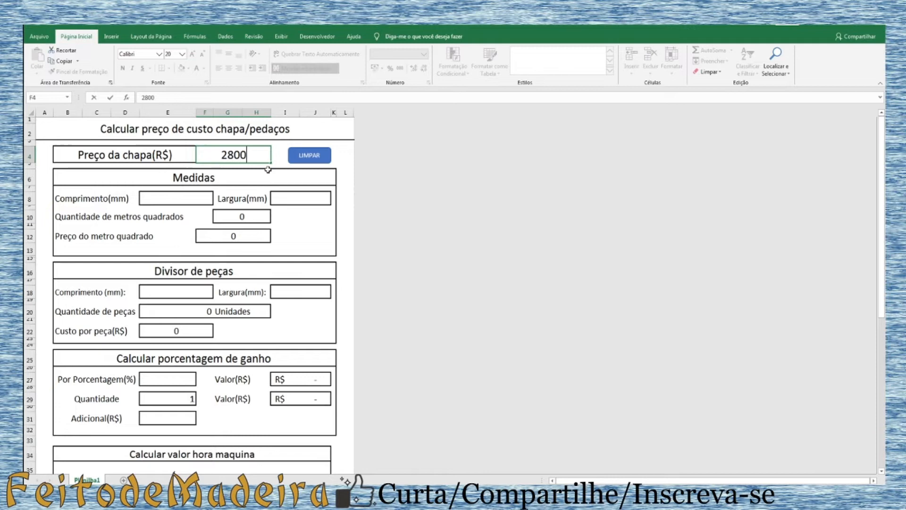
{"action": "key", "text": "Return"}
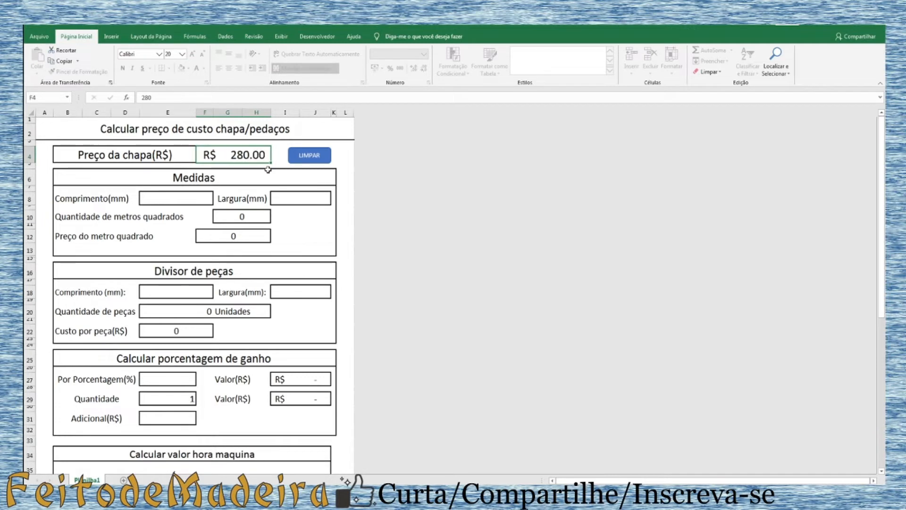
- Set the full sheet's measurements in Medidas to 2750 mm length and 1850 mm width
{"action": "left_click", "coordinate": [188, 200]}
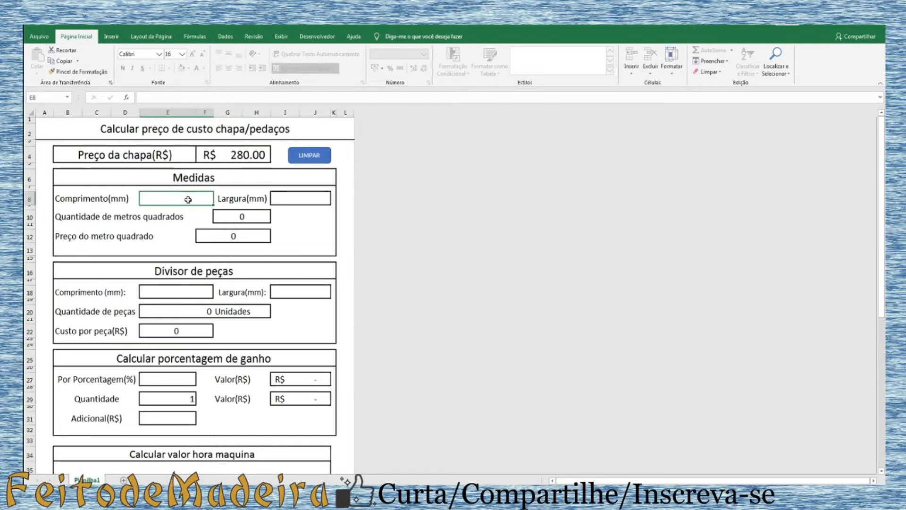
{"action": "type", "text": "2750"}
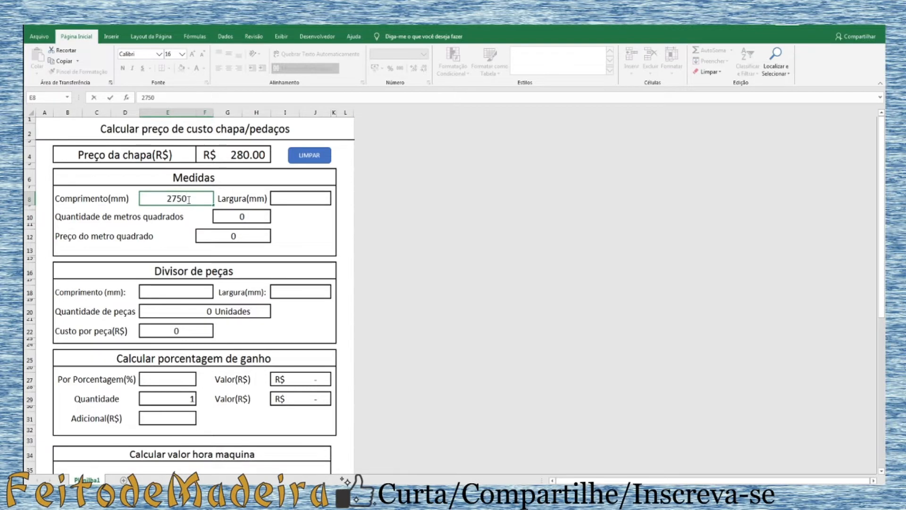
{"action": "key", "text": "Tab"}
{"action": "type", "text": "1850"}
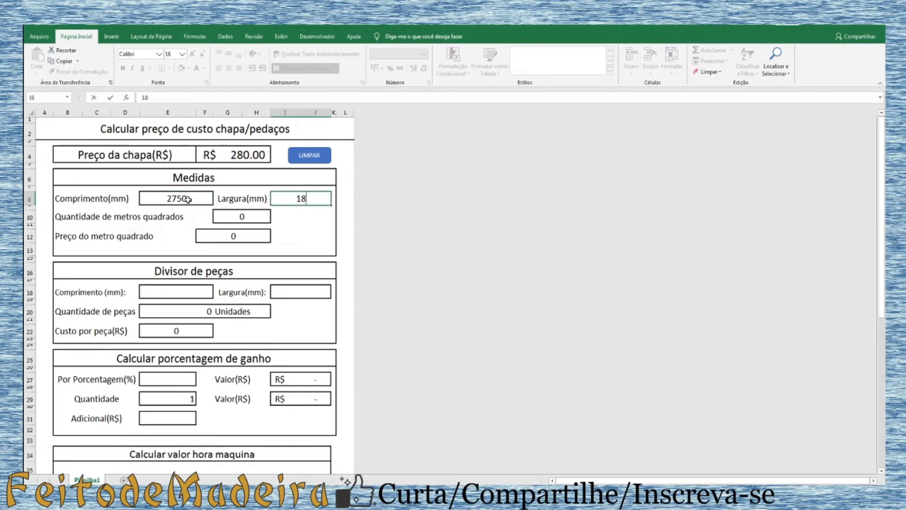
{"action": "key", "text": "Return"}
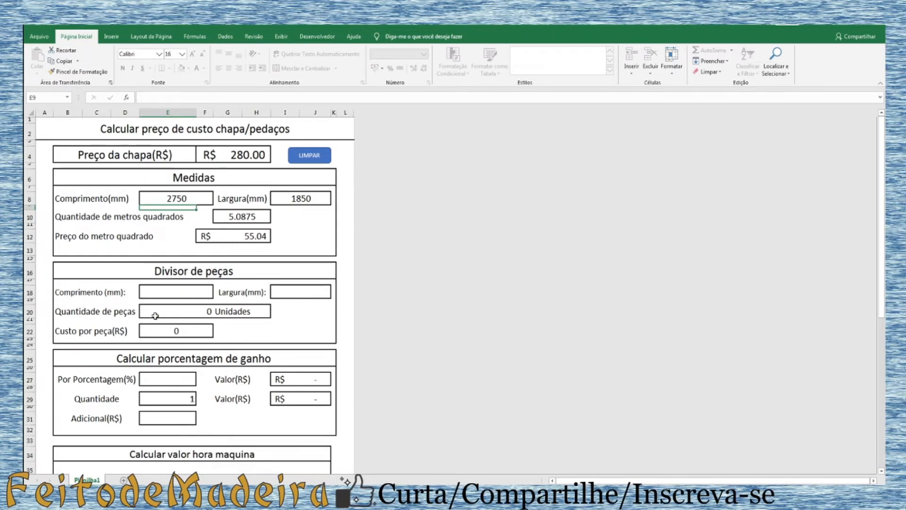
- Set the piece size in Divisor de peças to 1000 mm length and 1000 mm width
{"action": "left_click", "coordinate": [185, 292]}
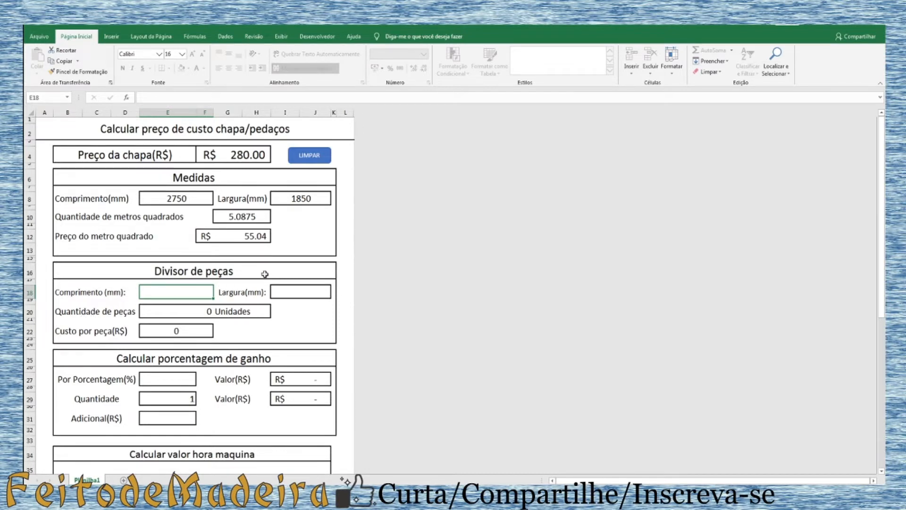
{"action": "type", "text": "1000"}
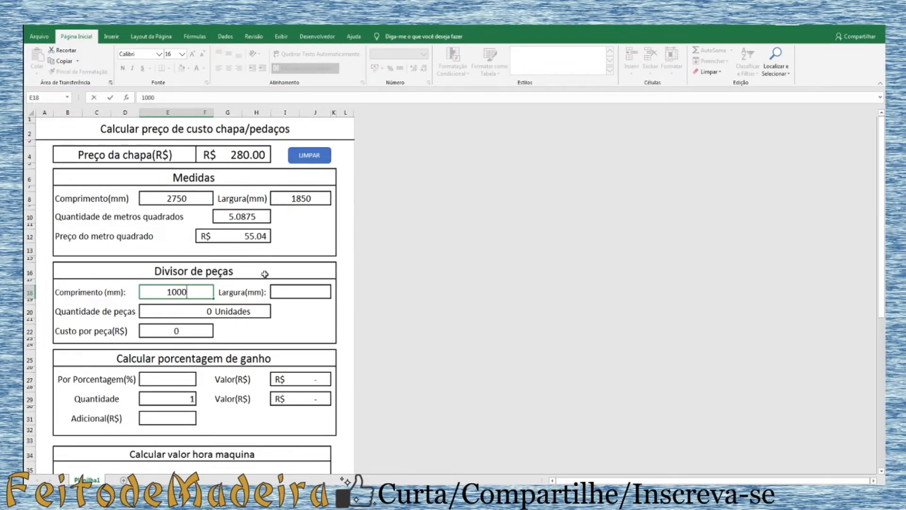
{"action": "key", "text": "Tab"}
{"action": "type", "text": "2"}
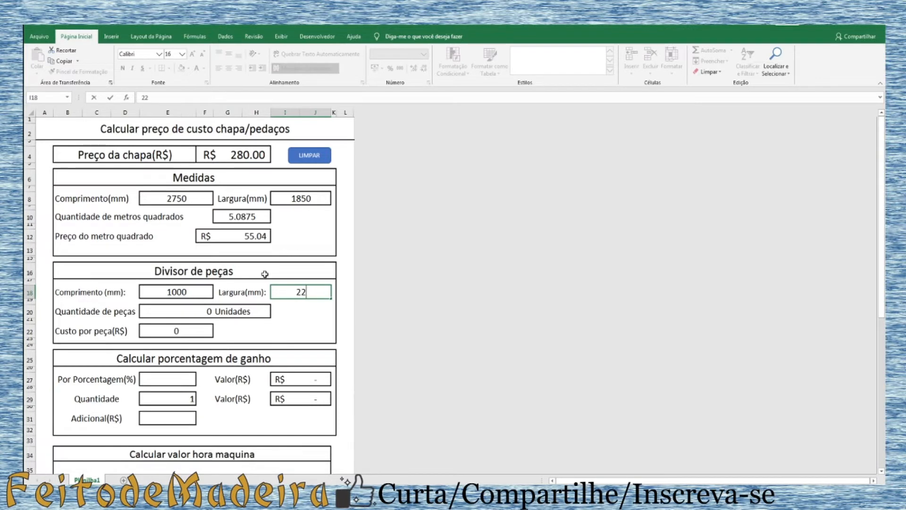
{"action": "key", "text": "BackSpace"}
{"action": "type", "text": "1000"}
{"action": "key", "text": "Return"}
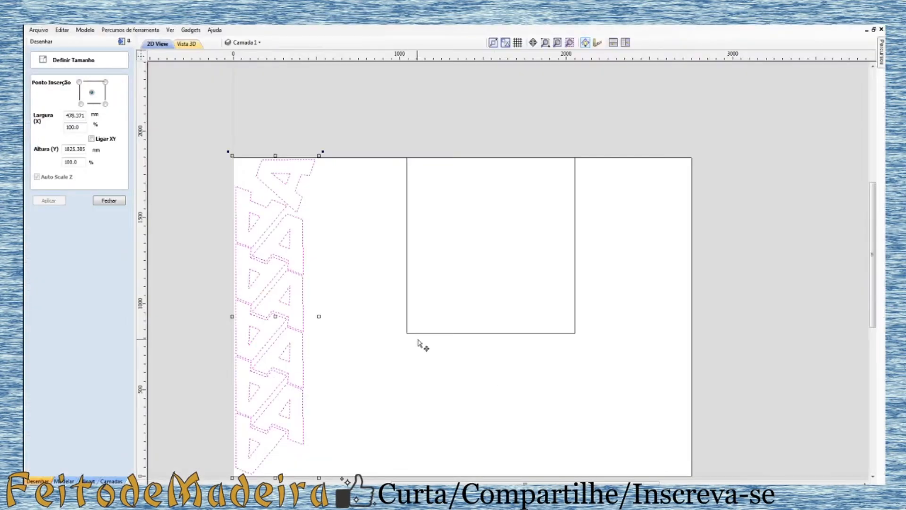
- In the CNC design program, undo the nesting of the letter A shapes, keeping five columns of copies on the sheet
{"action": "left_click", "coordinate": [408, 336]}
{"action": "key", "text": "ctrl+z"}
{"action": "key", "text": "ctrl+z"}
{"action": "key", "text": "ctrl+z"}
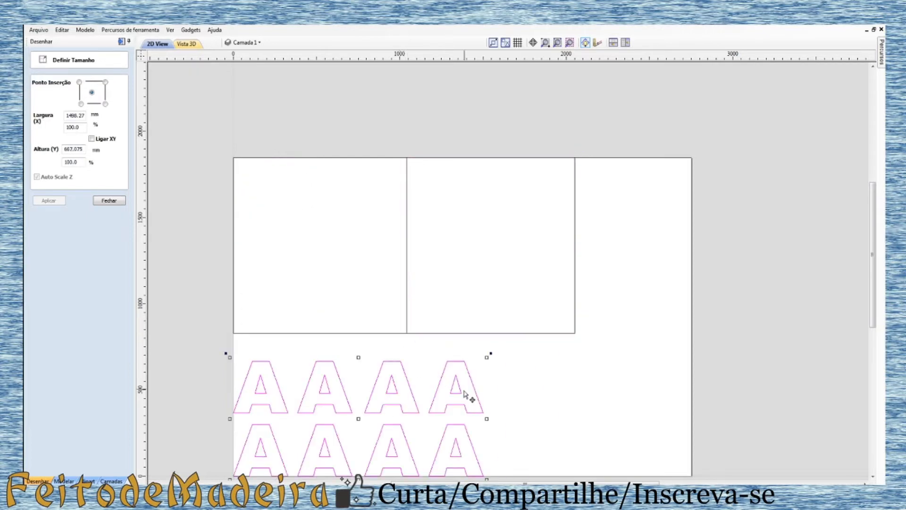
{"action": "key", "text": "ctrl+y"}
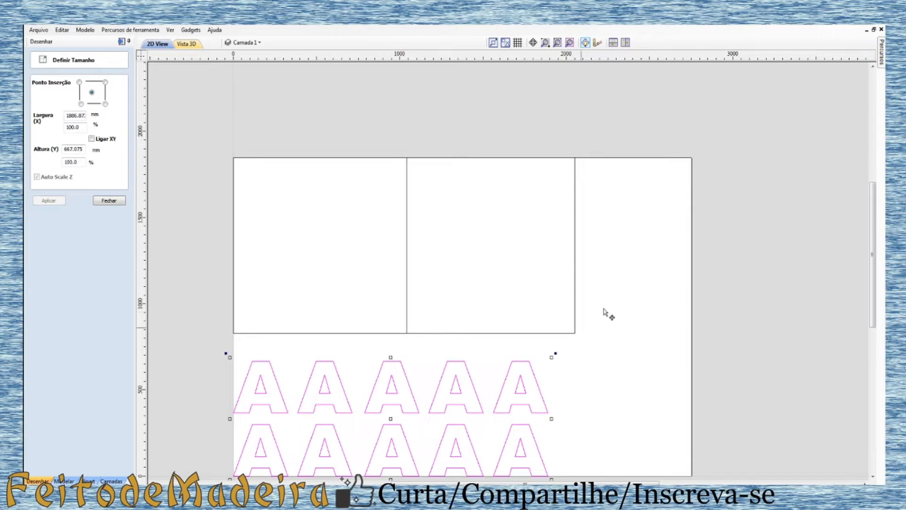
- Deselect the letters and check the dimensions of the square in the sheet's upper-left corner
{"action": "left_click", "coordinate": [630, 249]}
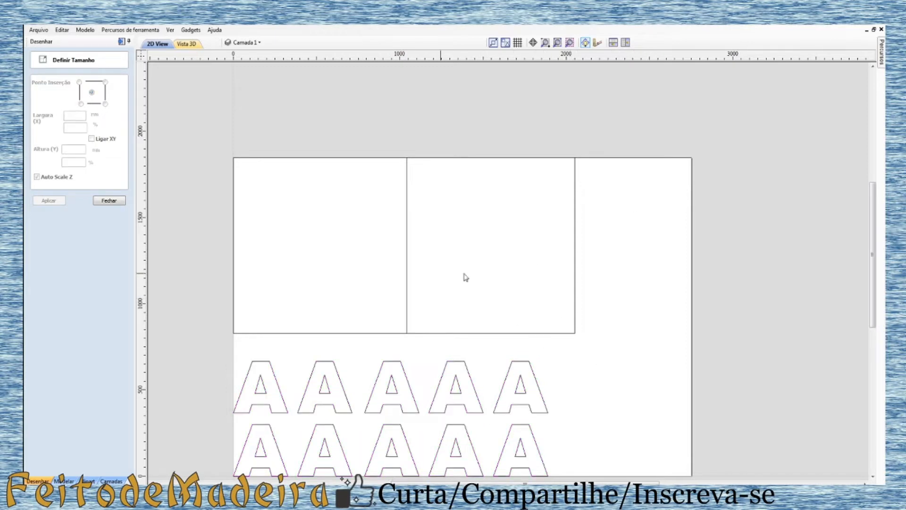
{"action": "left_click", "coordinate": [377, 333]}
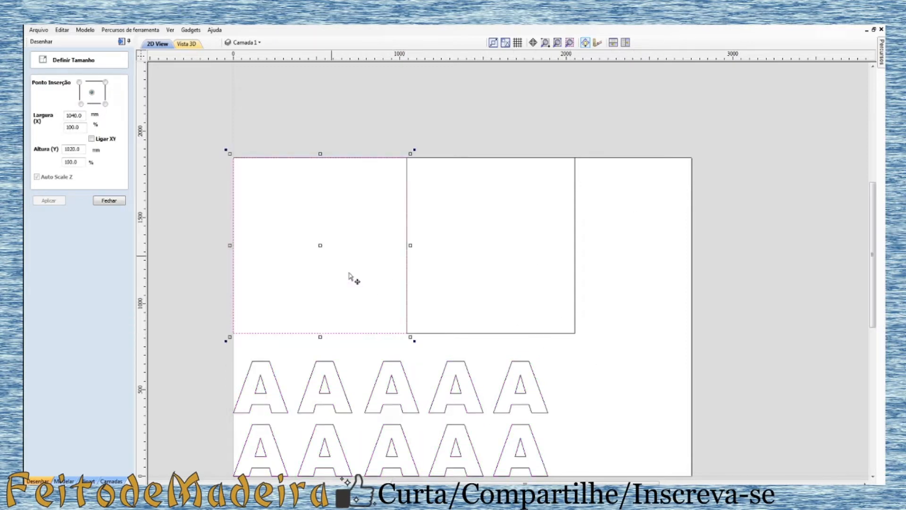
{"action": "left_click", "coordinate": [311, 123]}
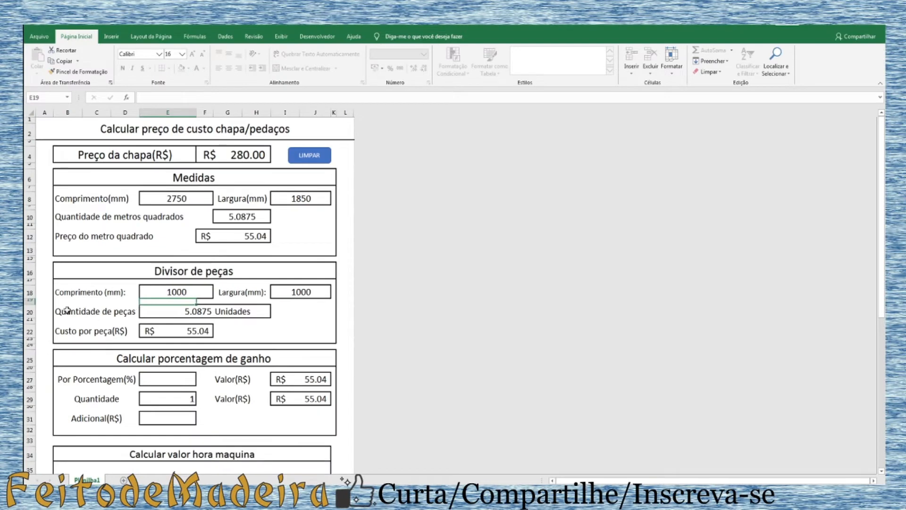
- In the Excel calculator, set the piece size in Divisor de peças to 300 mm length and 300 mm width
{"action": "left_click", "coordinate": [82, 314]}
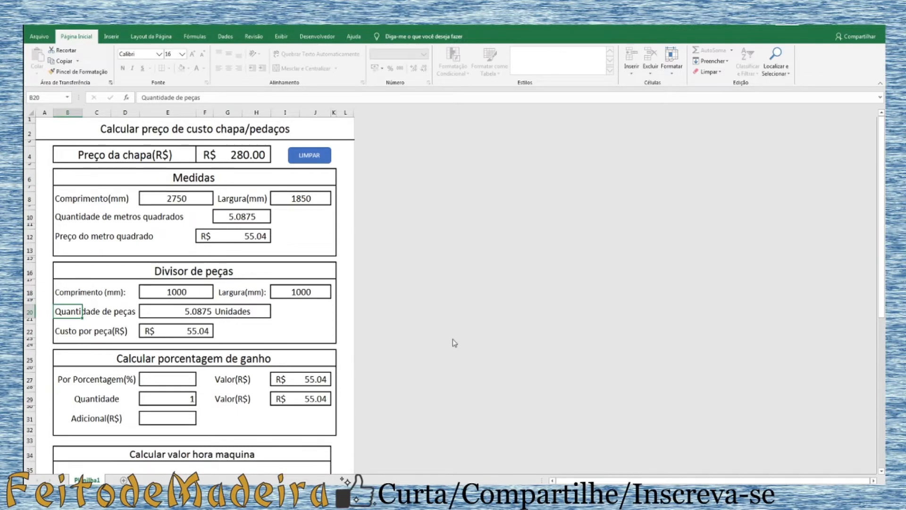
{"action": "left_click", "coordinate": [314, 311]}
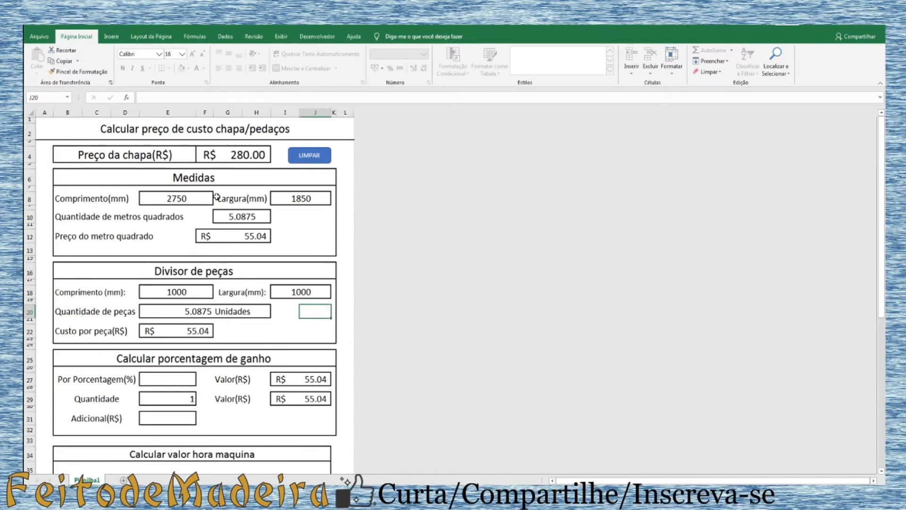
{"action": "left_click", "coordinate": [175, 292]}
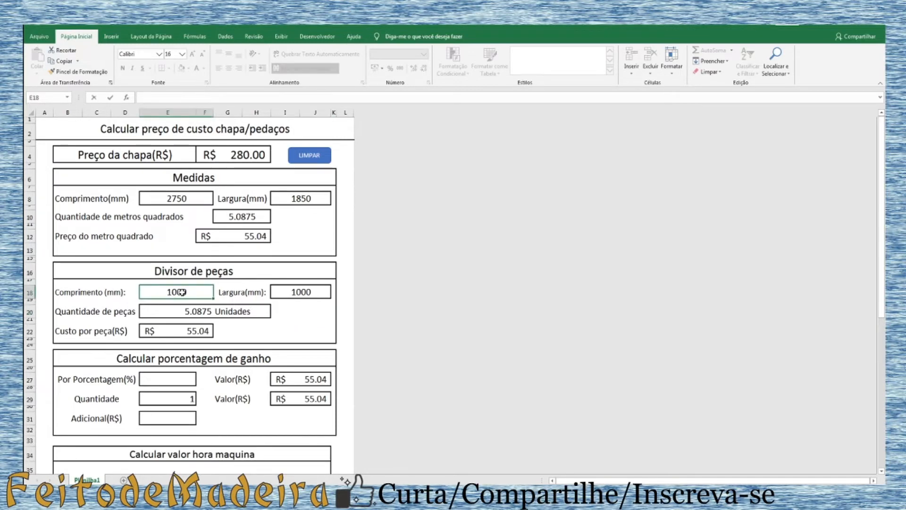
{"action": "type", "text": "300"}
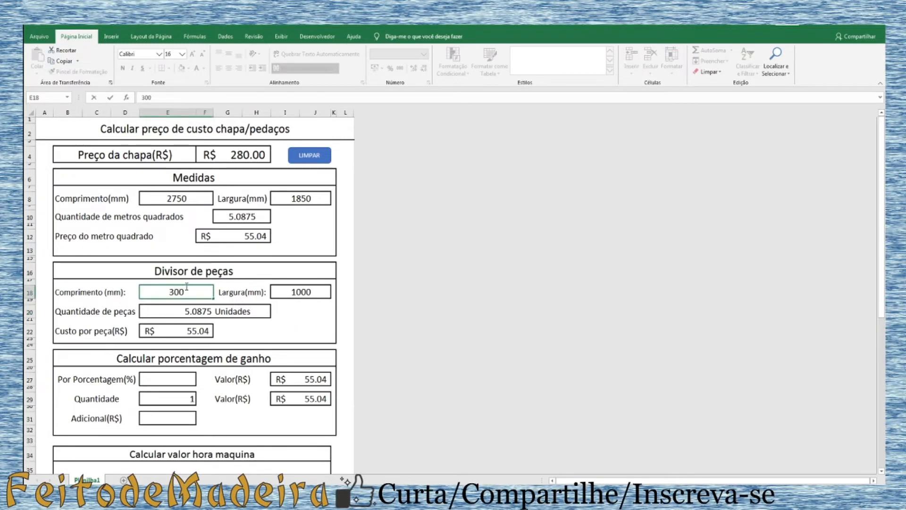
{"action": "left_click", "coordinate": [297, 289]}
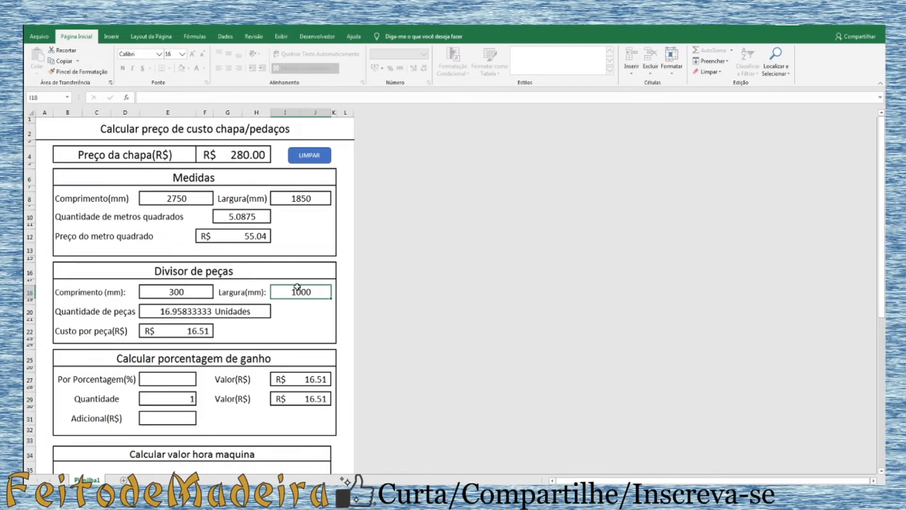
{"action": "type", "text": "300"}
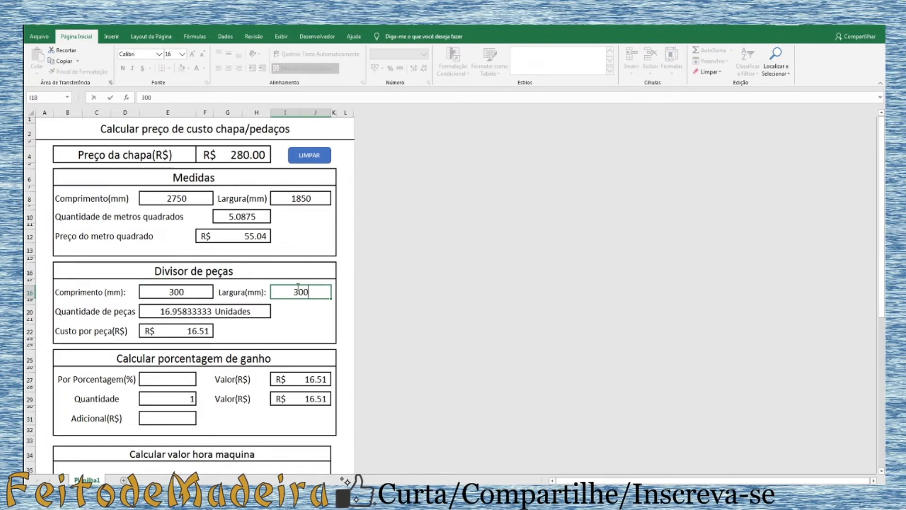
{"action": "key", "text": "Return"}
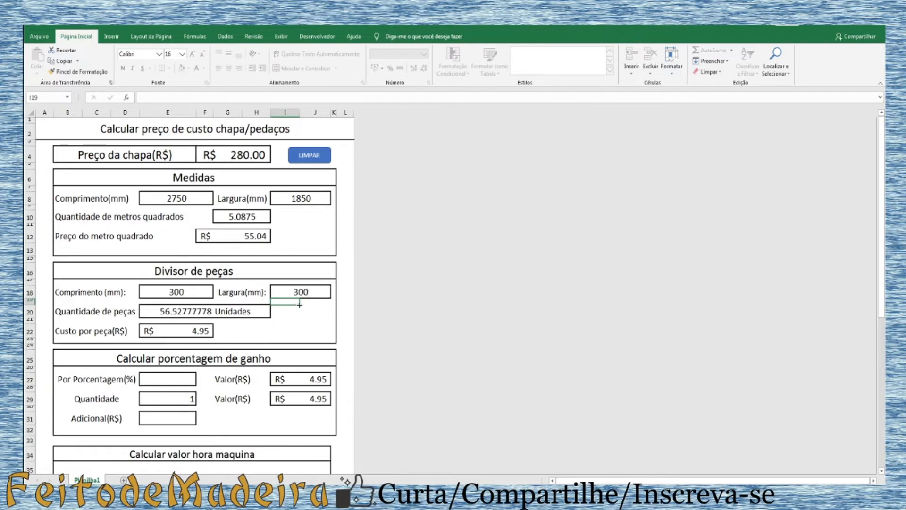
- Check the cost-per-piece formula and set the profit percentage (Por Porcentagem) to 30%
{"action": "left_click", "coordinate": [171, 331]}
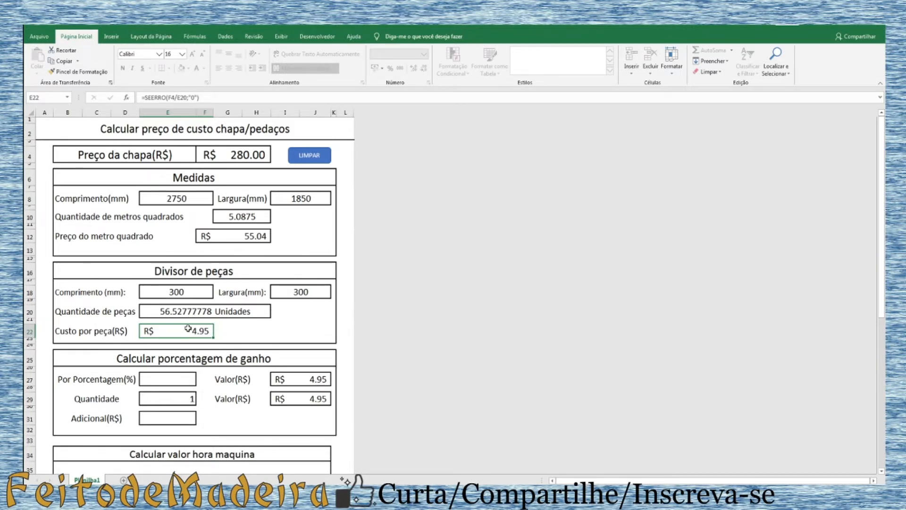
{"action": "left_click", "coordinate": [178, 380]}
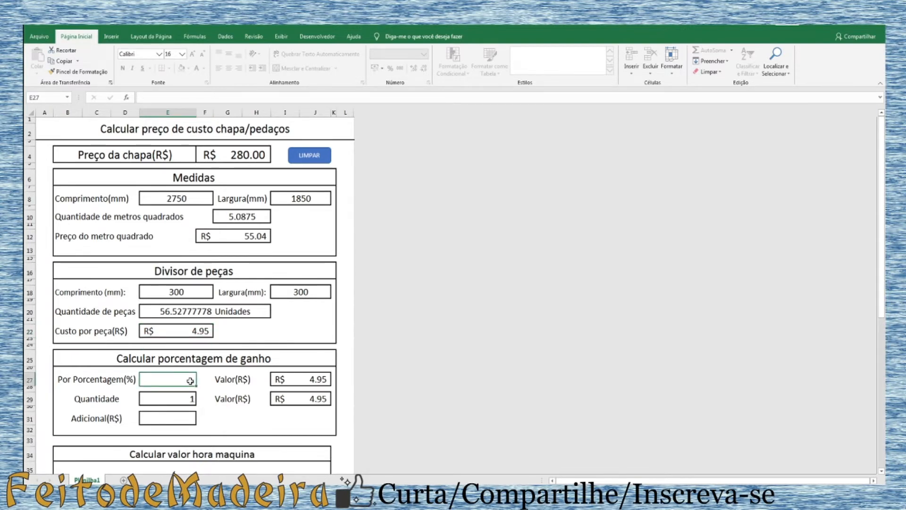
{"action": "type", "text": "30"}
{"action": "key", "text": "Return"}
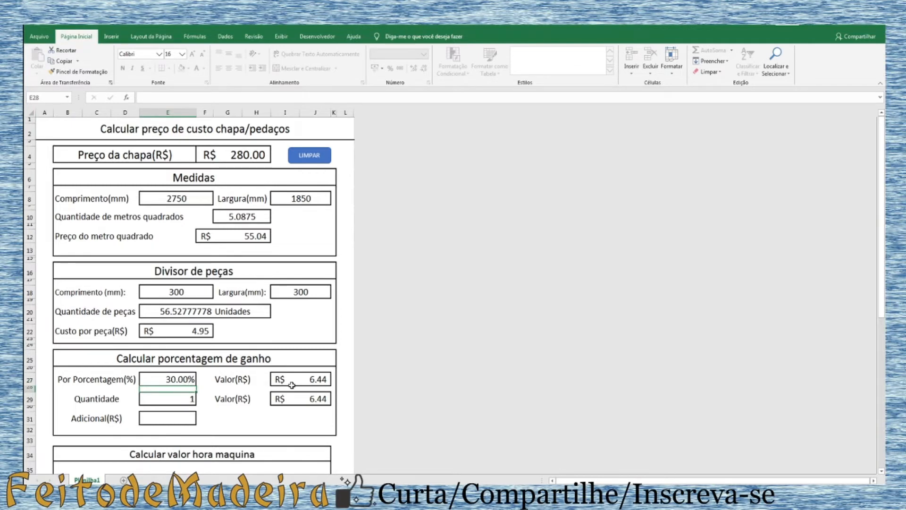
- Check the unit value formula and set the quantity in Calcular porcentagem de ganho to 15
{"action": "left_click", "coordinate": [310, 377]}
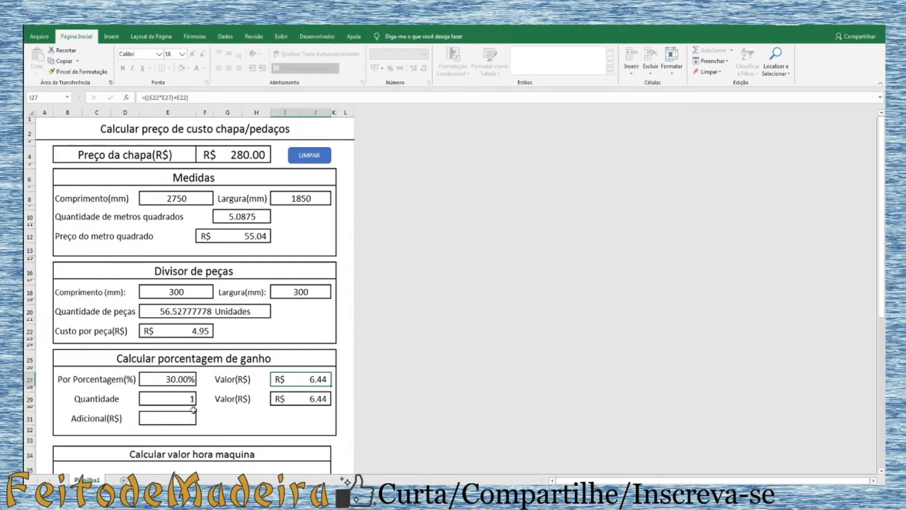
{"action": "left_click", "coordinate": [176, 402]}
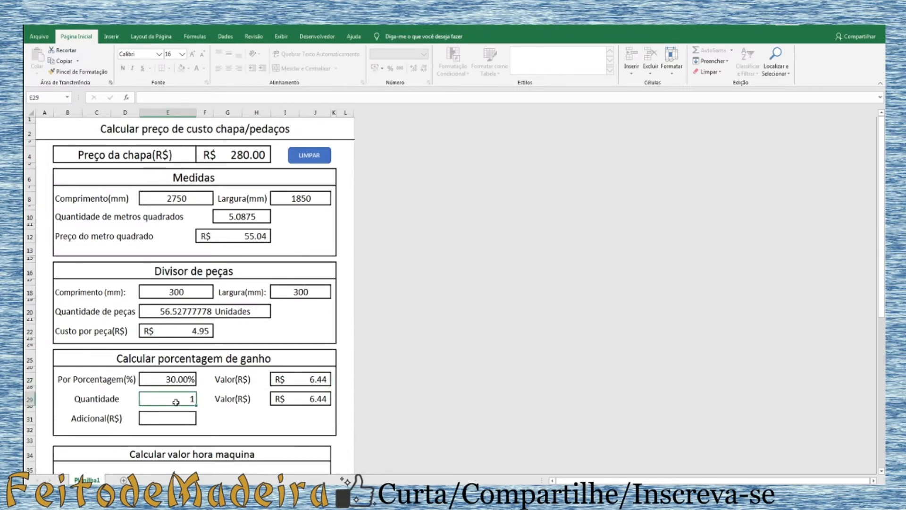
{"action": "type", "text": "15"}
{"action": "key", "text": "Return"}
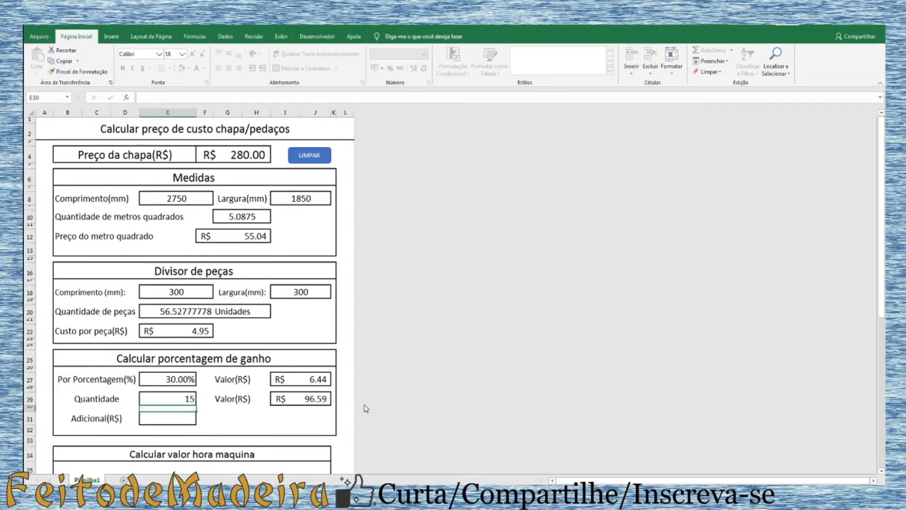
- Set the additional charge (Adicional) to R$ 20.00 and check the total value formula beside the quantity
{"action": "left_click", "coordinate": [186, 421]}
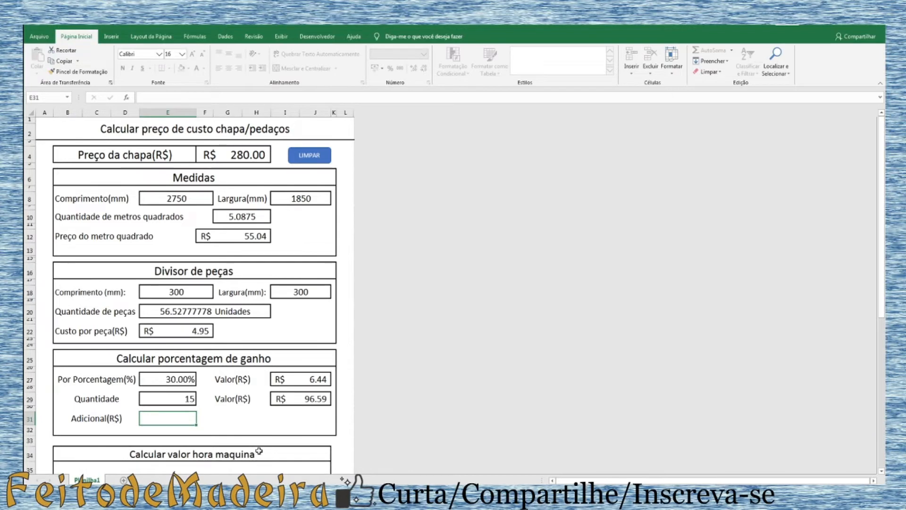
{"action": "type", "text": "20"}
{"action": "key", "text": "Return"}
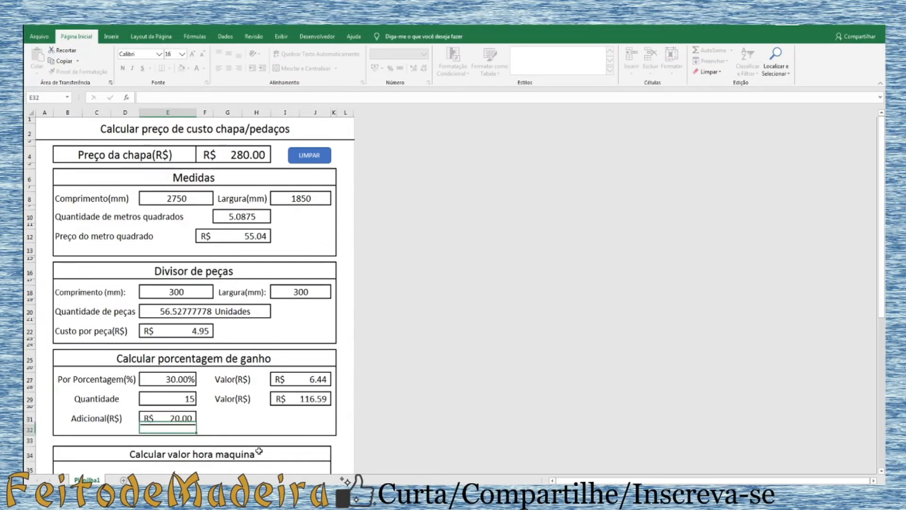
{"action": "left_click", "coordinate": [295, 398]}
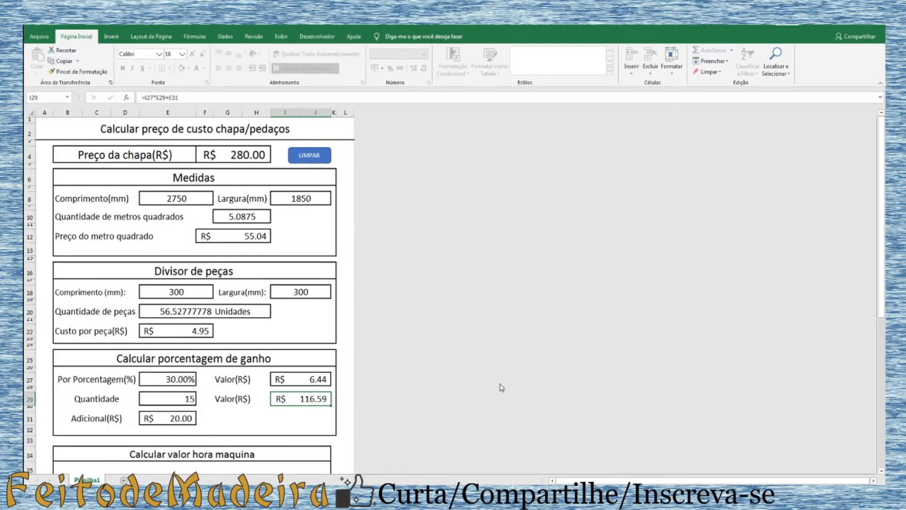
{"action": "scroll", "coordinate": [472, 380], "scroll_direction": "down", "scroll_amount": 4}
{"action": "scroll", "coordinate": [473, 379], "scroll_direction": "up", "scroll_amount": 4}
- Set the profit percentage (Por Porcentagem) to 0%
{"action": "left_click", "coordinate": [170, 377]}
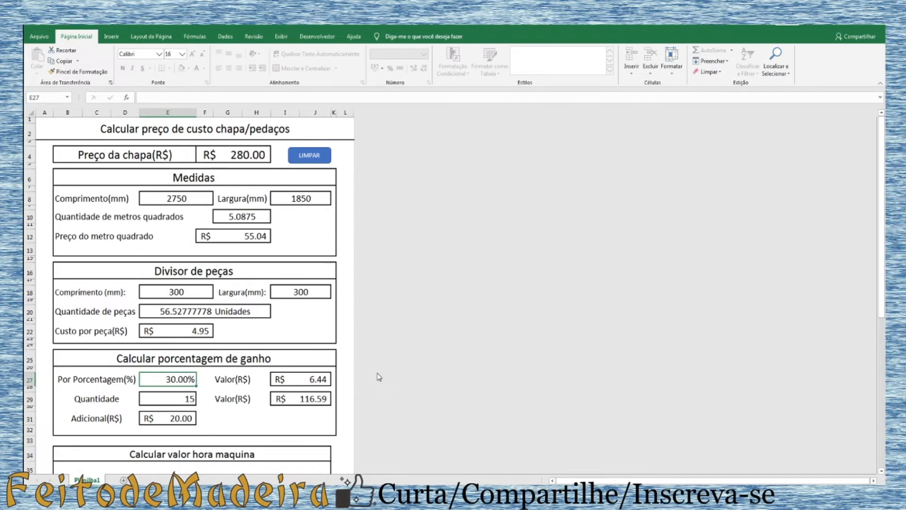
{"action": "type", "text": "0"}
{"action": "key", "text": "Return"}
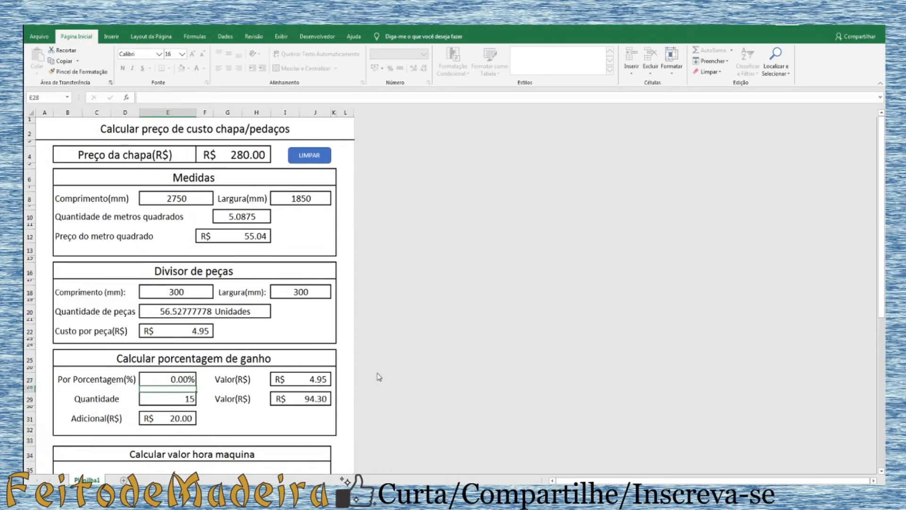
- Set the profit percentage (Por Porcentagem) to 10% and check the total value formula
{"action": "left_click", "coordinate": [184, 380]}
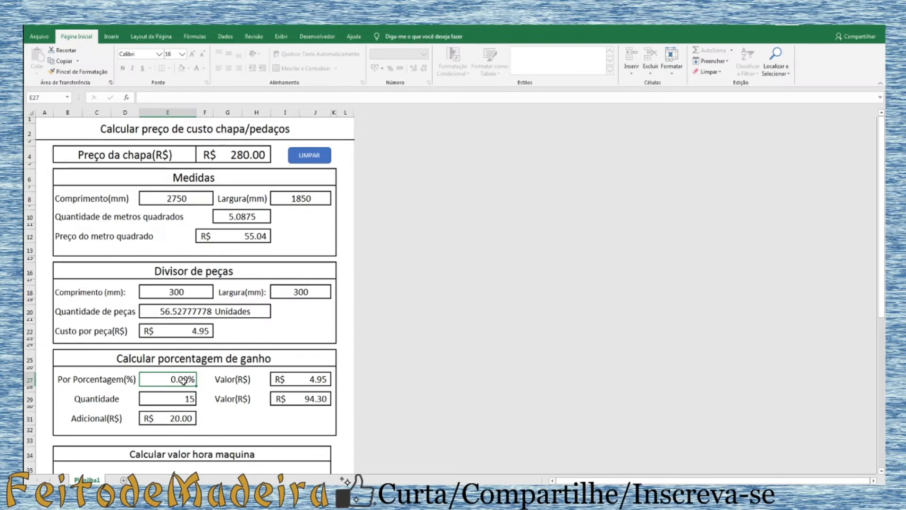
{"action": "type", "text": "10"}
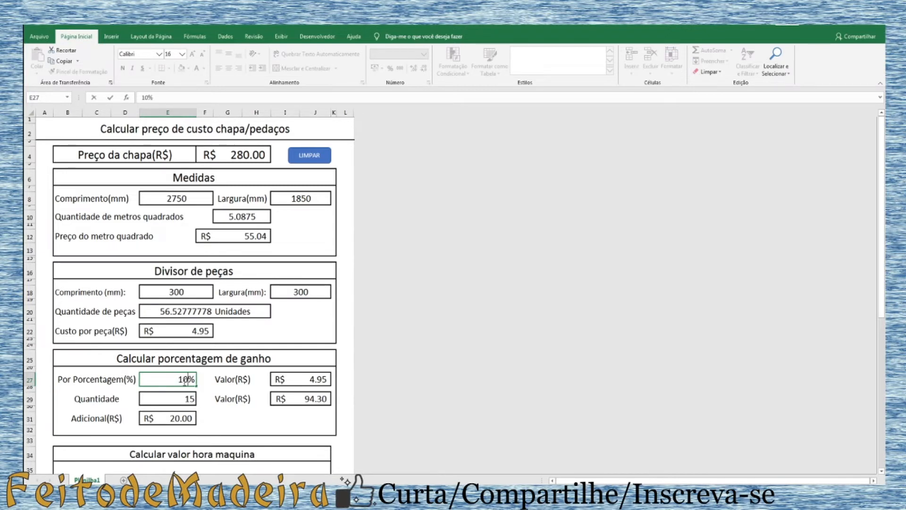
{"action": "key", "text": "Return"}
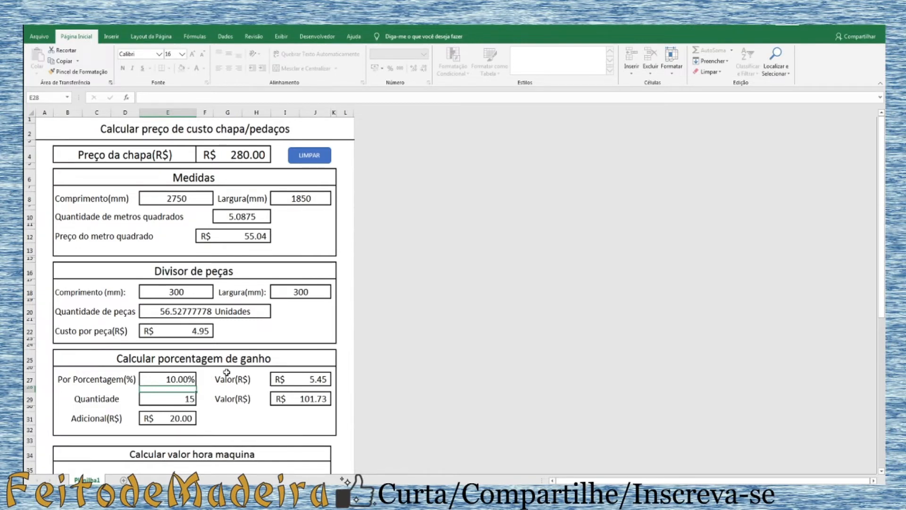
{"action": "left_click", "coordinate": [309, 399]}
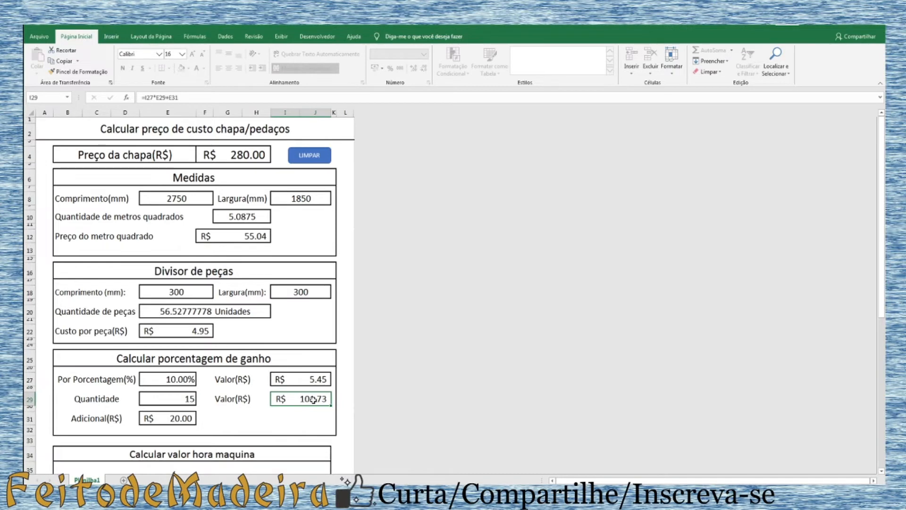
- Examine the Calcular valor hora maquina section and its hourly machine rate, comparing it with the material calculation above
{"action": "scroll", "coordinate": [313, 399], "scroll_direction": "down", "scroll_amount": 3}
{"action": "scroll", "coordinate": [303, 356], "scroll_direction": "down", "scroll_amount": 1}
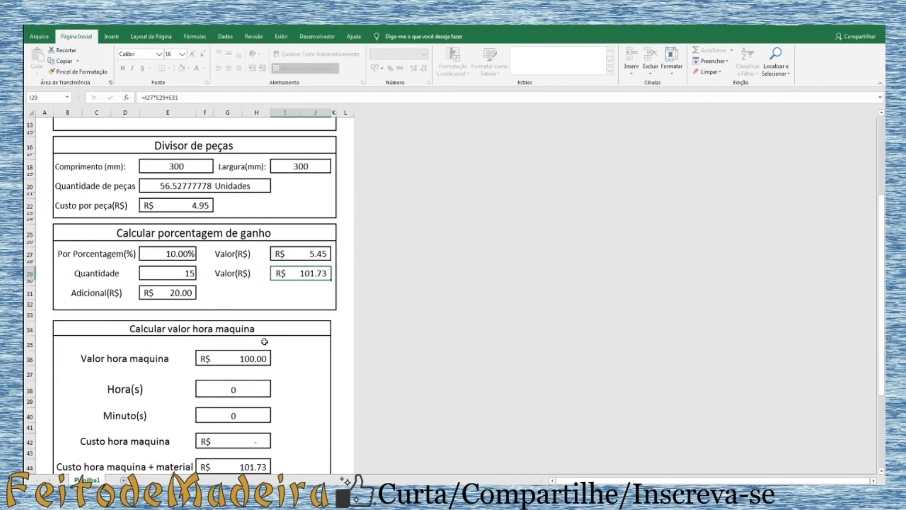
{"action": "scroll", "coordinate": [304, 279], "scroll_direction": "up", "scroll_amount": 1}
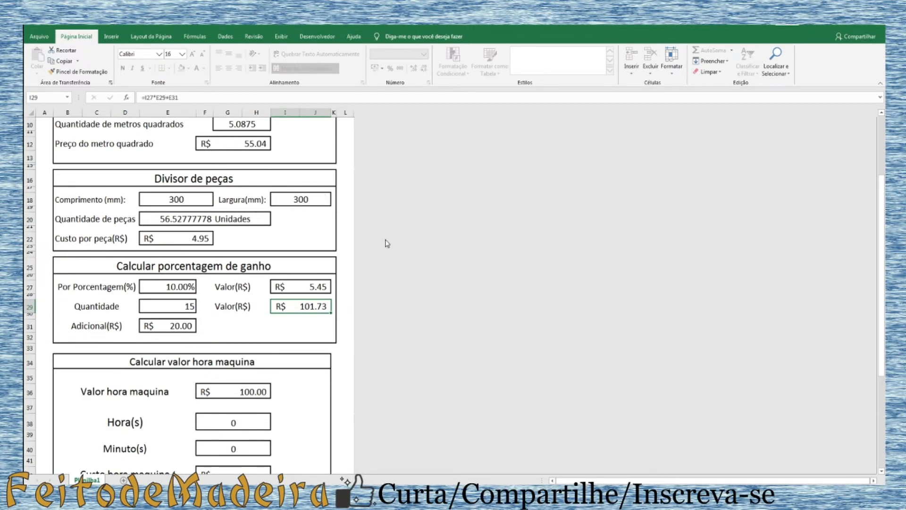
{"action": "scroll", "coordinate": [243, 385], "scroll_direction": "down", "scroll_amount": 2}
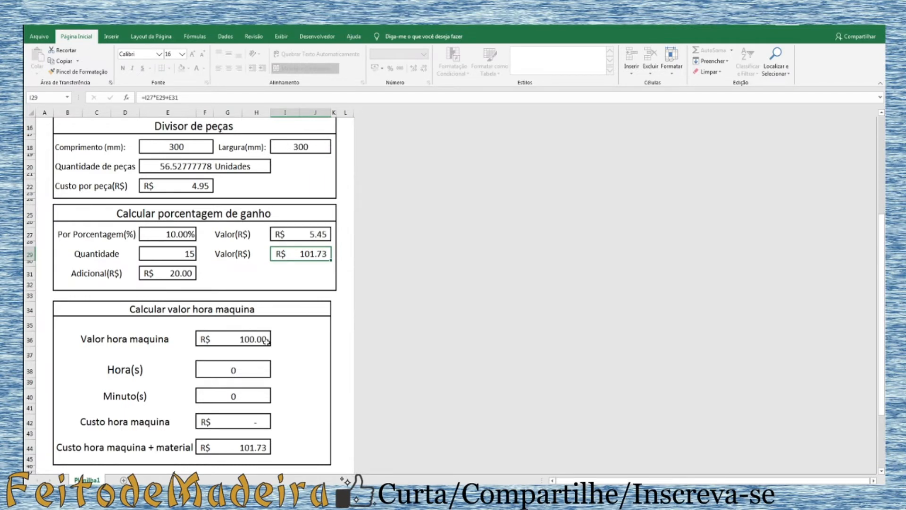
{"action": "left_click", "coordinate": [252, 340]}
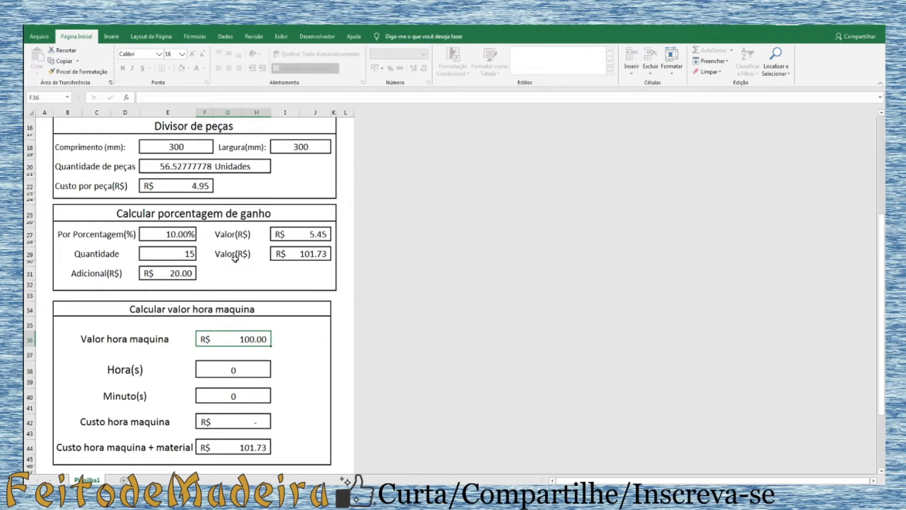
{"action": "scroll", "coordinate": [353, 249], "scroll_direction": "up", "scroll_amount": 1}
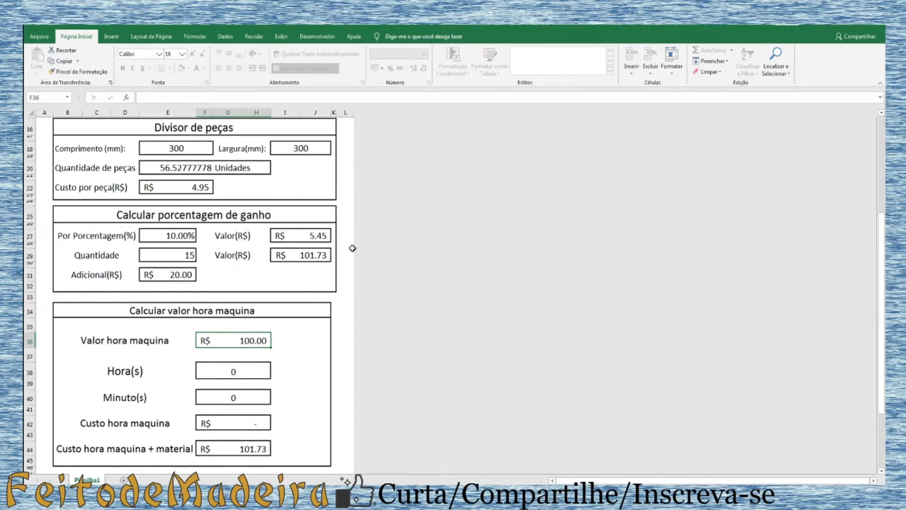
{"action": "scroll", "coordinate": [353, 248], "scroll_direction": "up", "scroll_amount": 2}
{"action": "scroll", "coordinate": [225, 302], "scroll_direction": "down", "scroll_amount": 2}
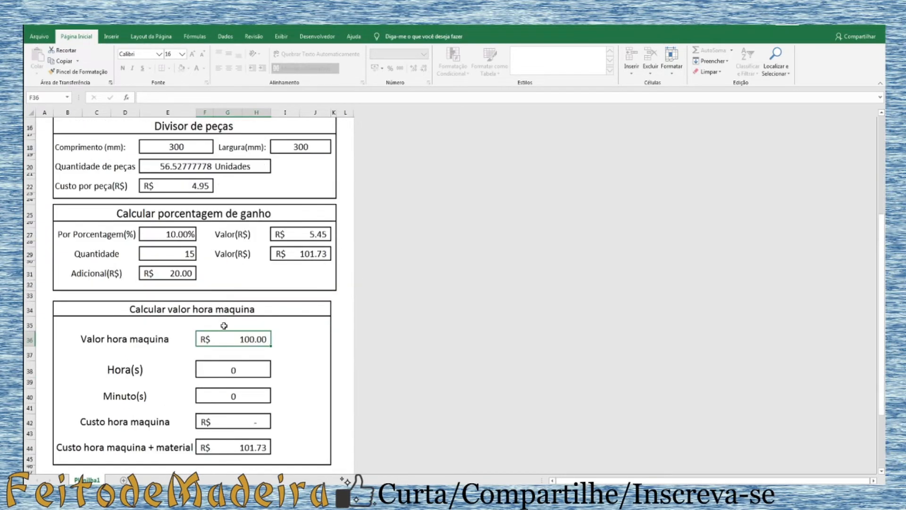
- In Calcular valor hora maquina, try machine times of 15 and 90 in the Minuto(s) field
{"action": "left_click", "coordinate": [244, 370]}
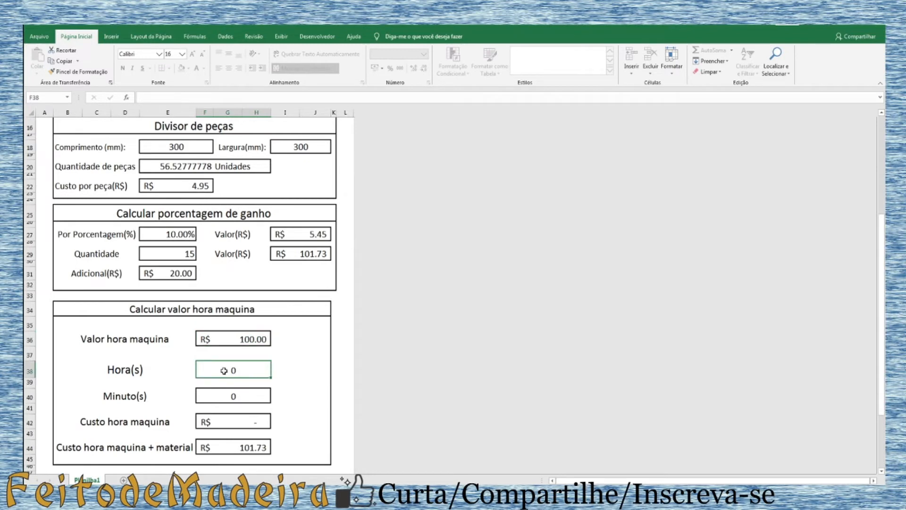
{"action": "left_click", "coordinate": [248, 396]}
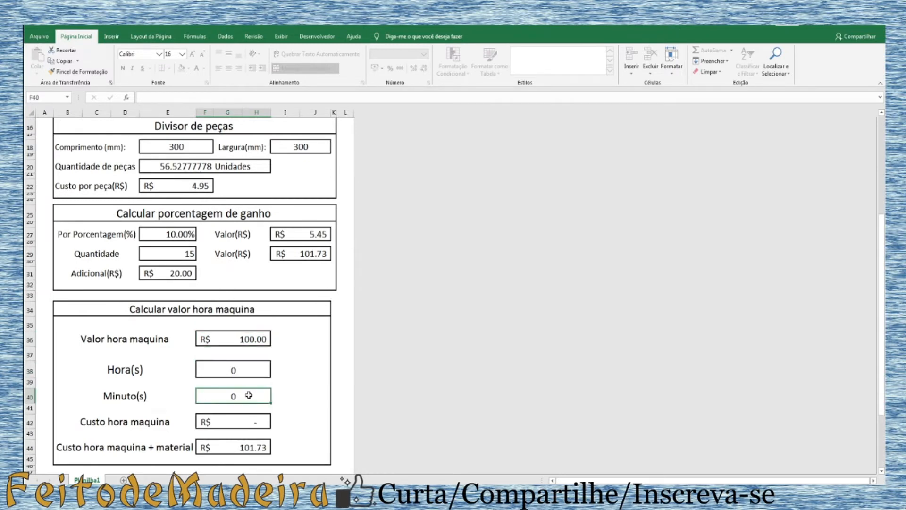
{"action": "type", "text": "15"}
{"action": "key", "text": "ctrl+Return"}
{"action": "type", "text": "90"}
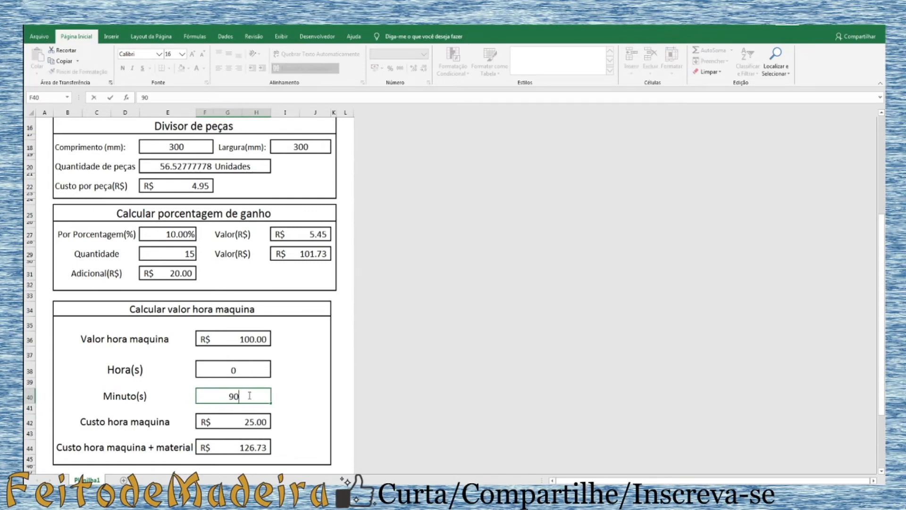
{"action": "key", "text": "Return"}
{"action": "left_click", "coordinate": [249, 396]}
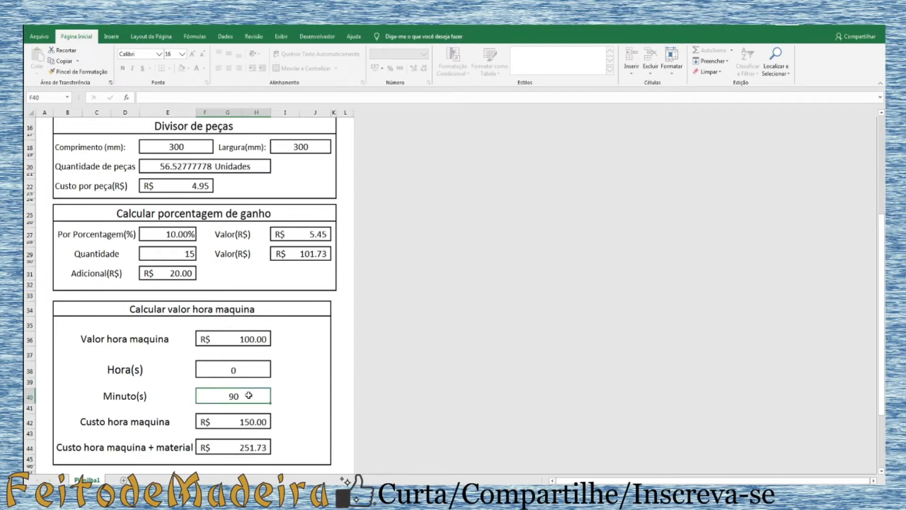
- Set the machine time in Calcular valor hora maquina to 1 hour and 20 minutes
{"action": "left_click", "coordinate": [247, 371]}
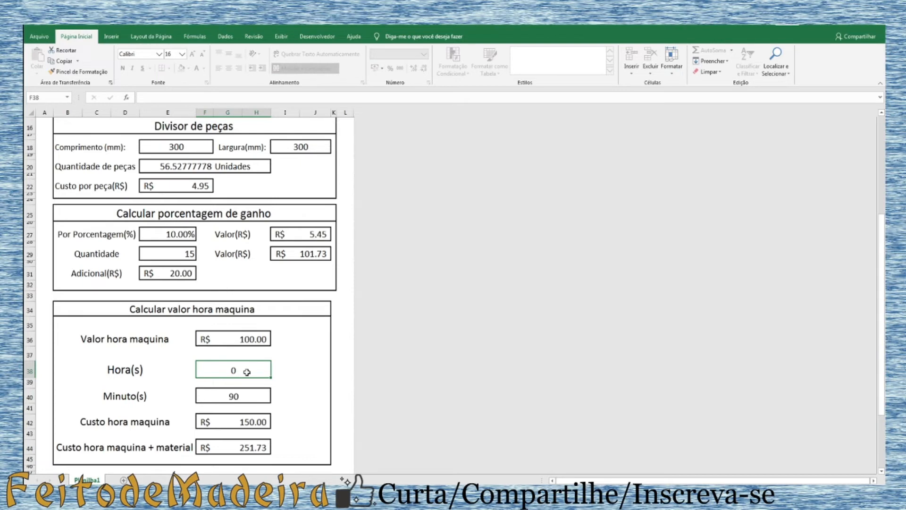
{"action": "type", "text": "1"}
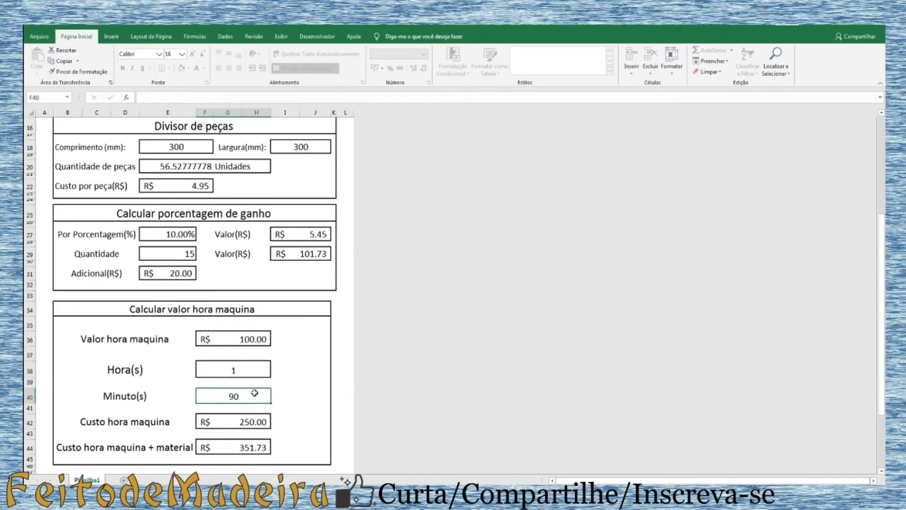
{"action": "left_click", "coordinate": [255, 393]}
{"action": "type", "text": "20"}
{"action": "key", "text": "Return"}
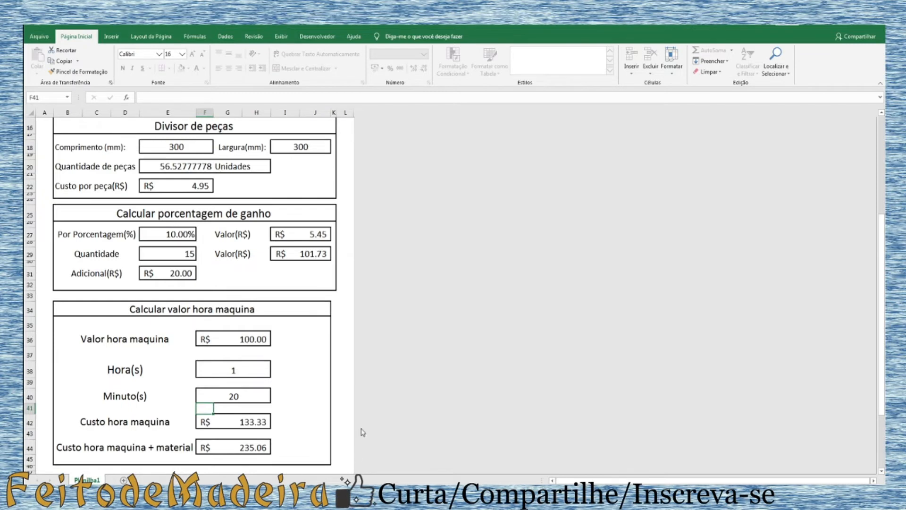
- Review the calculator from the piece division to the combined machine and material cost, and pick a letter A in the CNC sheet drawing
{"action": "scroll", "coordinate": [338, 312], "scroll_direction": "down", "scroll_amount": 2}
{"action": "scroll", "coordinate": [338, 312], "scroll_direction": "up", "scroll_amount": 3}
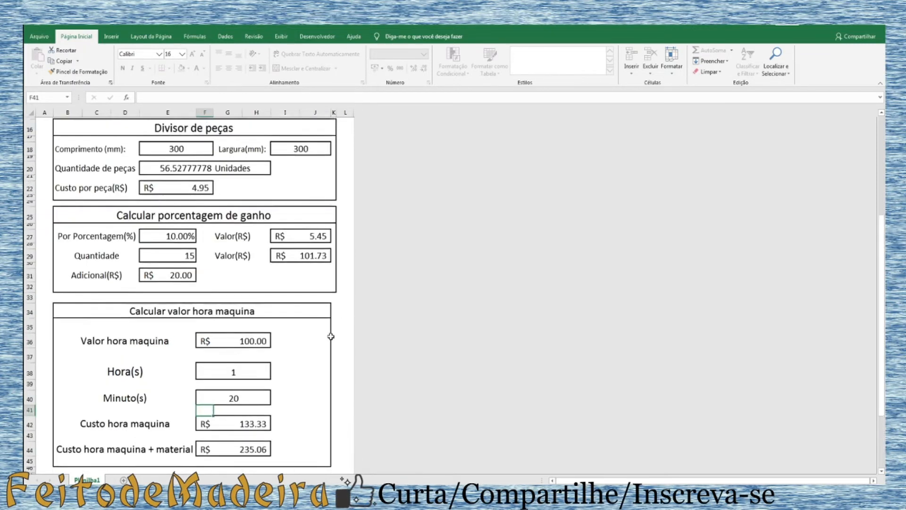
{"action": "scroll", "coordinate": [198, 274], "scroll_direction": "up", "scroll_amount": 2}
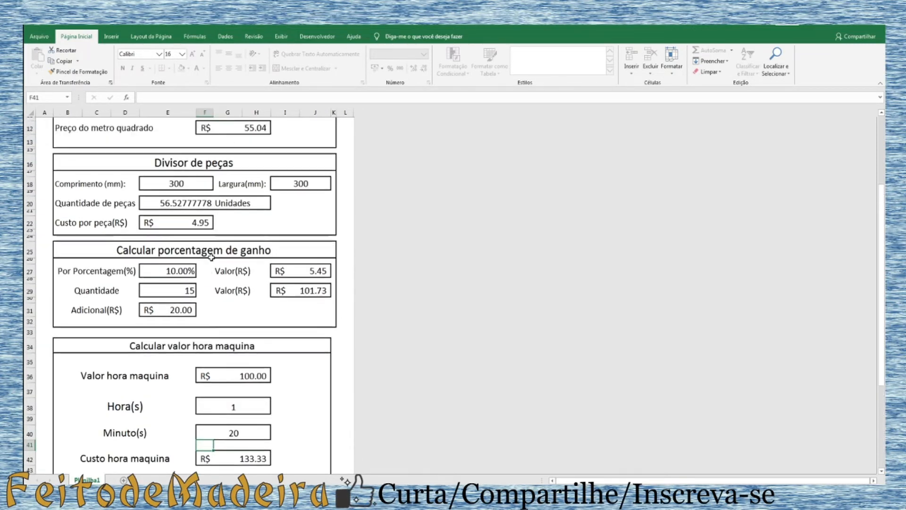
{"action": "scroll", "coordinate": [356, 209], "scroll_direction": "down", "scroll_amount": 2}
{"action": "scroll", "coordinate": [346, 220], "scroll_direction": "down", "scroll_amount": 3}
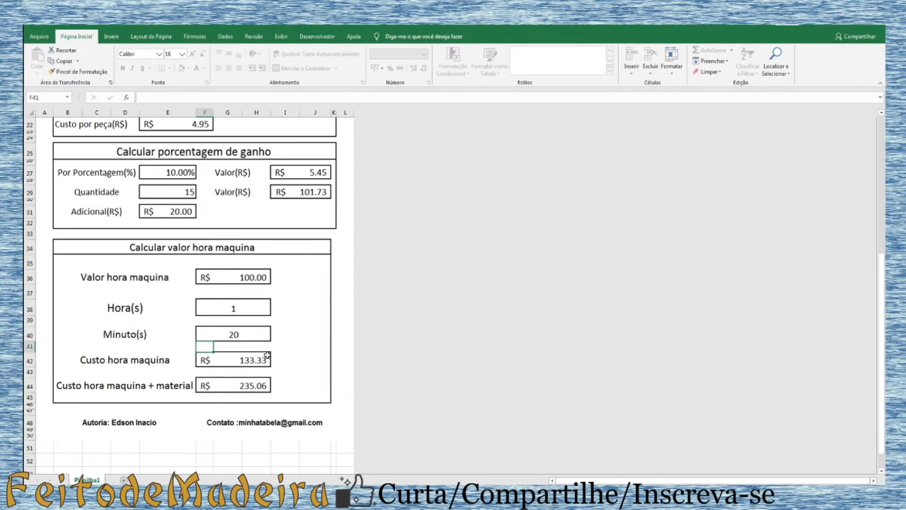
{"action": "scroll", "coordinate": [345, 369], "scroll_direction": "up", "scroll_amount": 5}
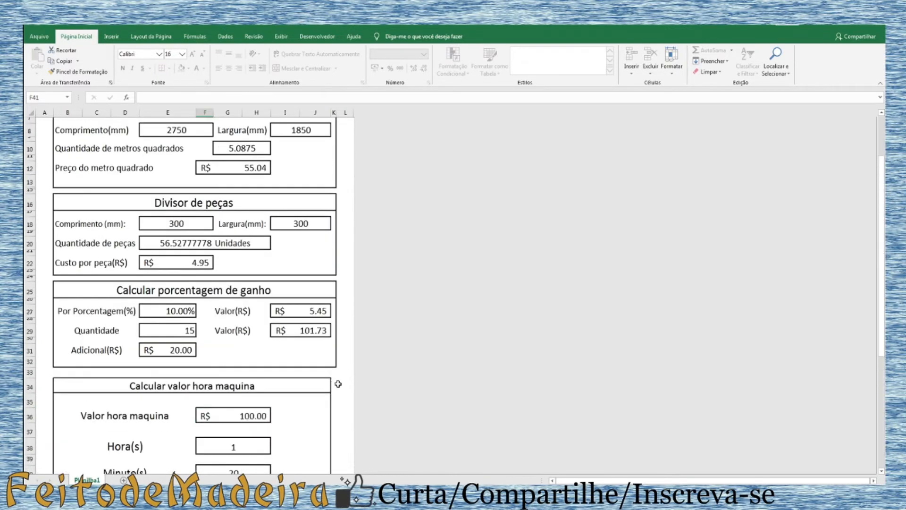
{"action": "scroll", "coordinate": [348, 373], "scroll_direction": "up", "scroll_amount": 3}
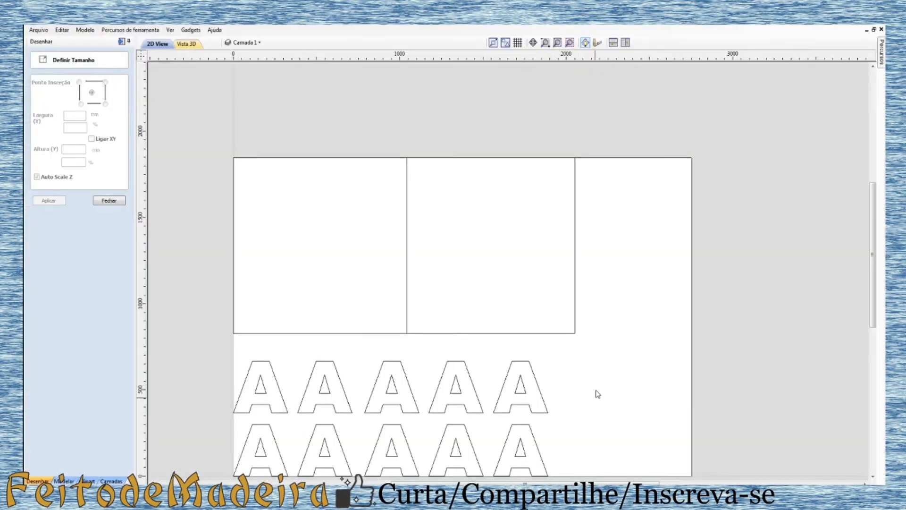
{"action": "left_click", "coordinate": [259, 427]}
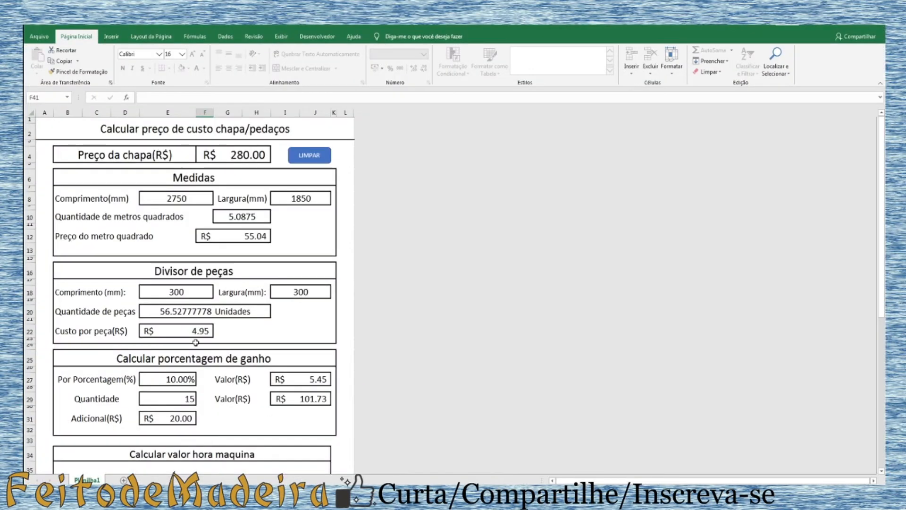
- In the Excel calculator, set the quantity in Calcular porcentagem de ganho to 1
{"action": "left_click", "coordinate": [189, 400]}
{"action": "key", "text": "Delete"}
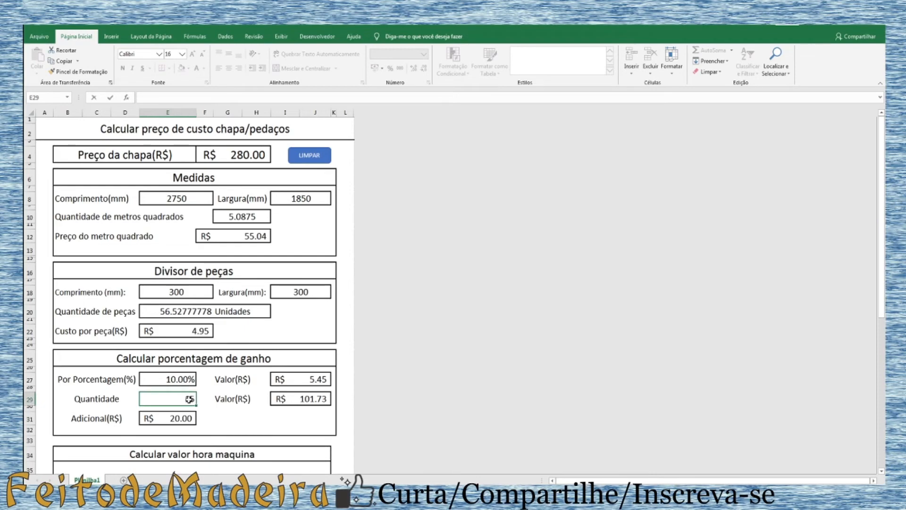
{"action": "type", "text": "1"}
{"action": "scroll", "coordinate": [298, 333], "scroll_direction": "down", "scroll_amount": 3}
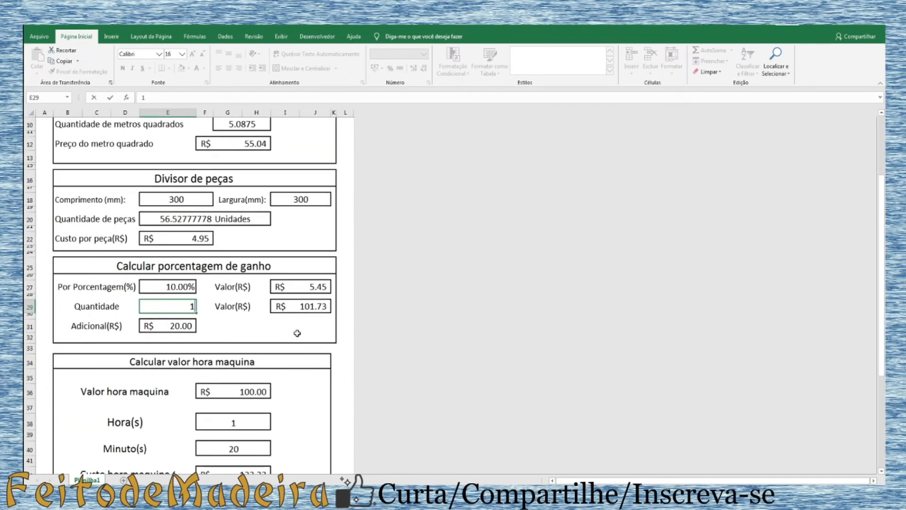
{"action": "left_click", "coordinate": [297, 332]}
- Set the machine time in Calcular valor hora maquina to 0 hours and 2 minutes
{"action": "scroll", "coordinate": [210, 401], "scroll_direction": "down", "scroll_amount": 3}
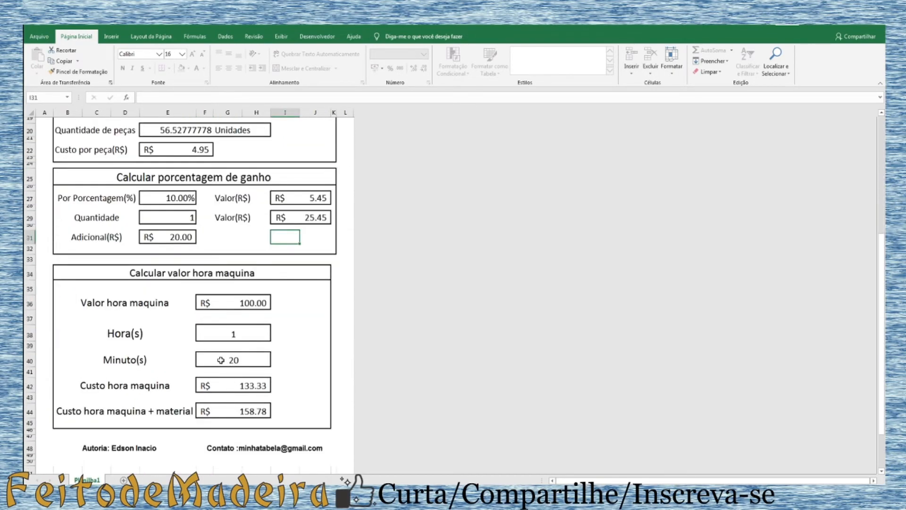
{"action": "left_click", "coordinate": [242, 361]}
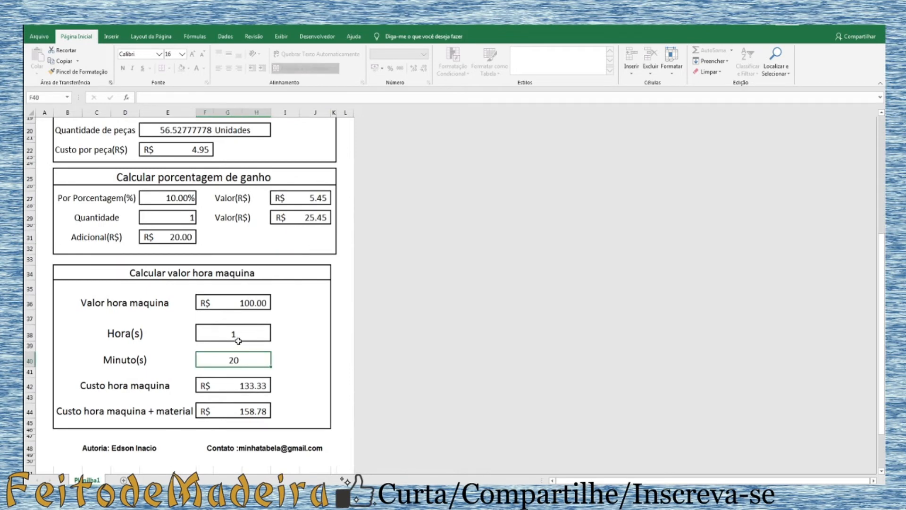
{"action": "left_click", "coordinate": [239, 339]}
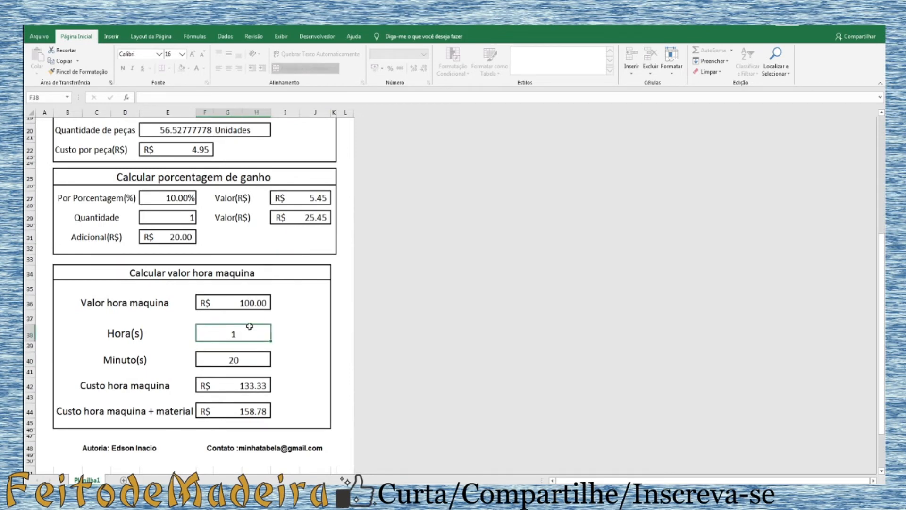
{"action": "type", "text": "0"}
{"action": "left_click", "coordinate": [235, 360]}
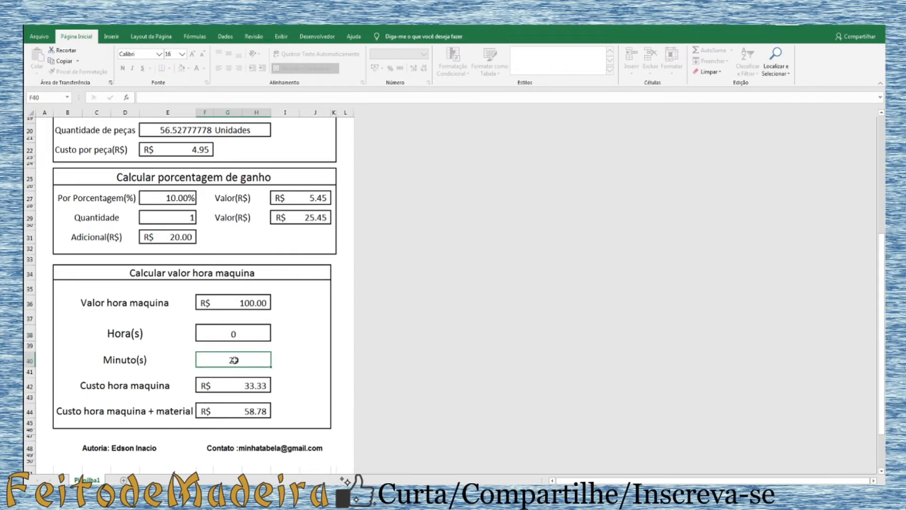
{"action": "type", "text": "2"}
{"action": "key", "text": "Return"}
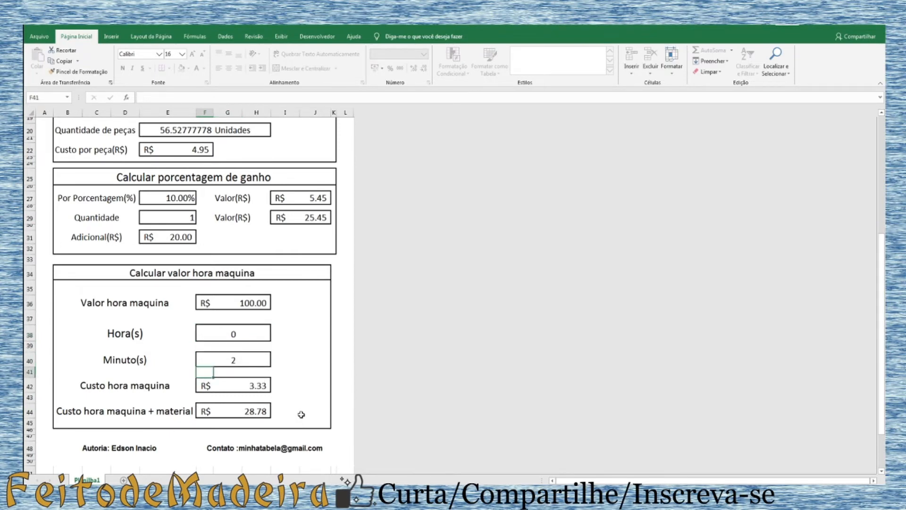
- Set the Adicional(R$) amount in Calcular porcentagem de ganho to 0 and check the combined machine and material cost
{"action": "scroll", "coordinate": [301, 414], "scroll_direction": "down", "scroll_amount": 4}
{"action": "scroll", "coordinate": [307, 420], "scroll_direction": "up", "scroll_amount": 1}
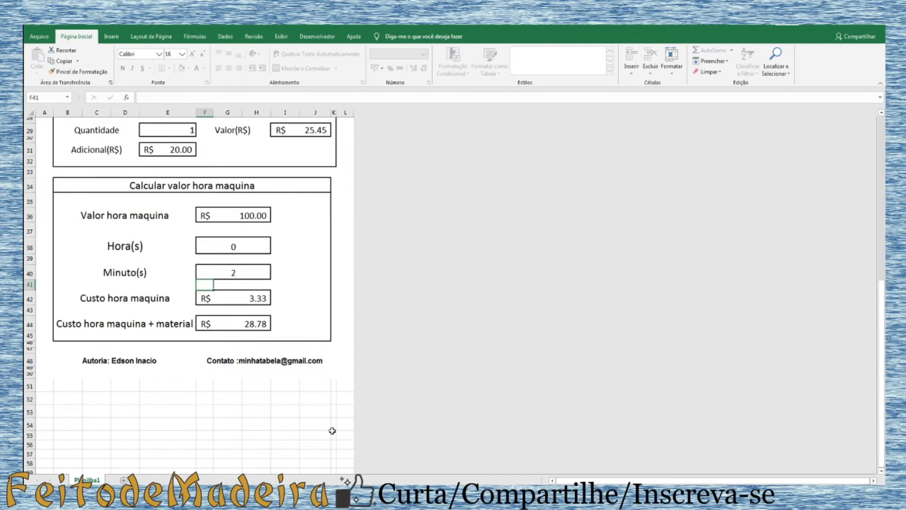
{"action": "scroll", "coordinate": [354, 222], "scroll_direction": "up", "scroll_amount": 4}
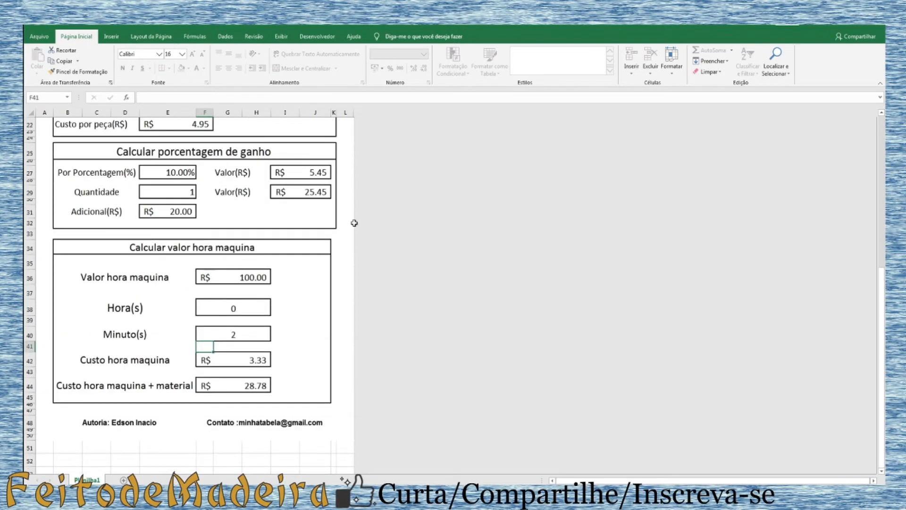
{"action": "scroll", "coordinate": [346, 248], "scroll_direction": "down", "scroll_amount": 2}
{"action": "left_click", "coordinate": [173, 211]}
{"action": "type", "text": "0"}
{"action": "key", "text": "Return"}
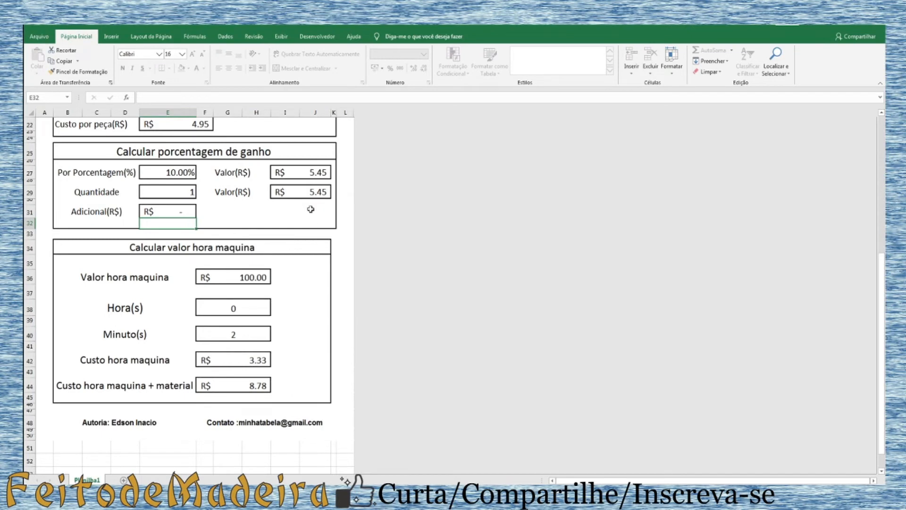
{"action": "left_click", "coordinate": [258, 384]}
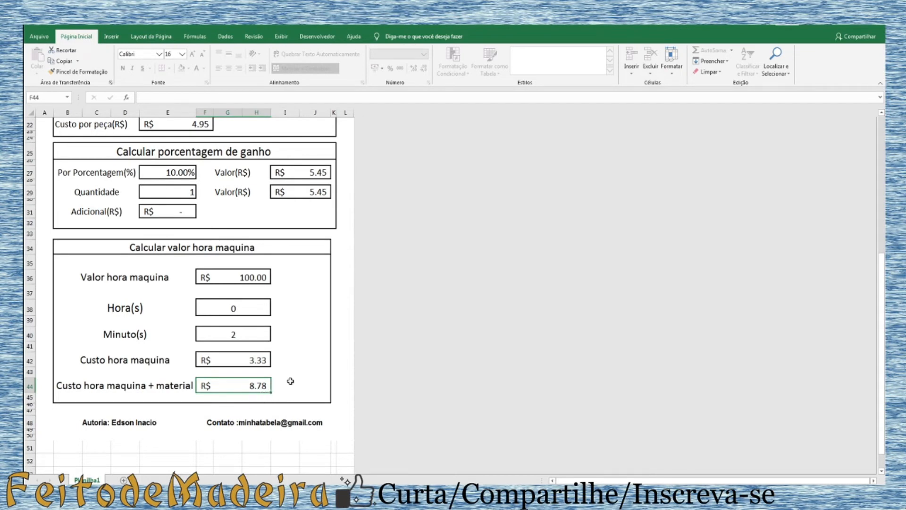
- Review the whole calculator, from the sheet price and measurements to the combined machine and material cost
{"action": "left_click", "coordinate": [392, 491]}
{"action": "left_click", "coordinate": [238, 314]}
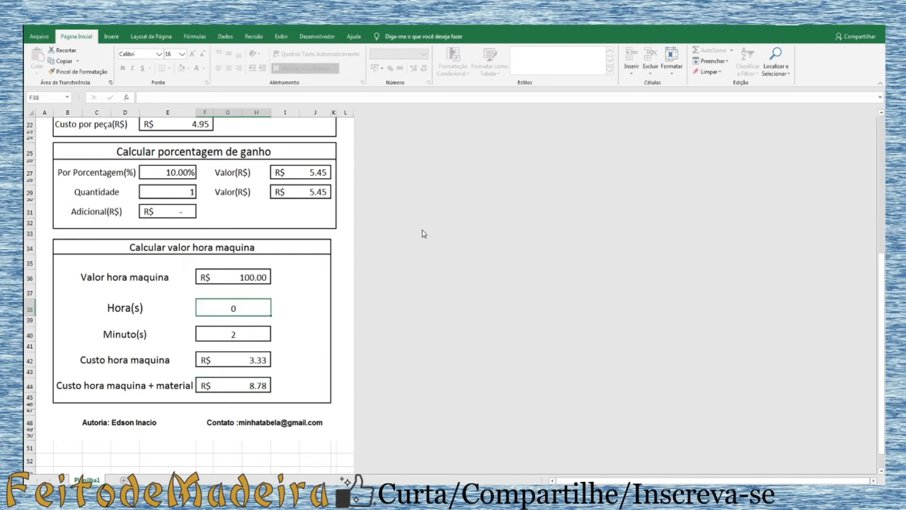
{"action": "scroll", "coordinate": [575, 246], "scroll_direction": "up", "scroll_amount": 6}
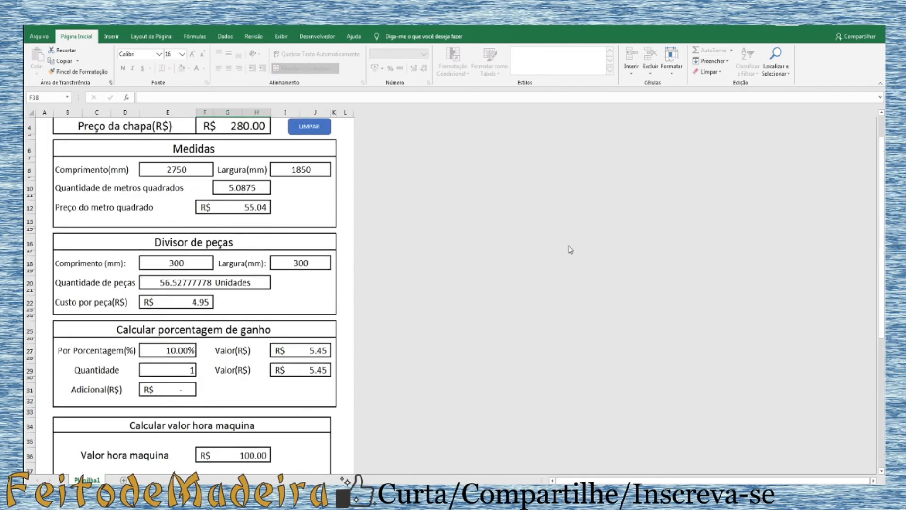
{"action": "scroll", "coordinate": [474, 239], "scroll_direction": "up", "scroll_amount": 2}
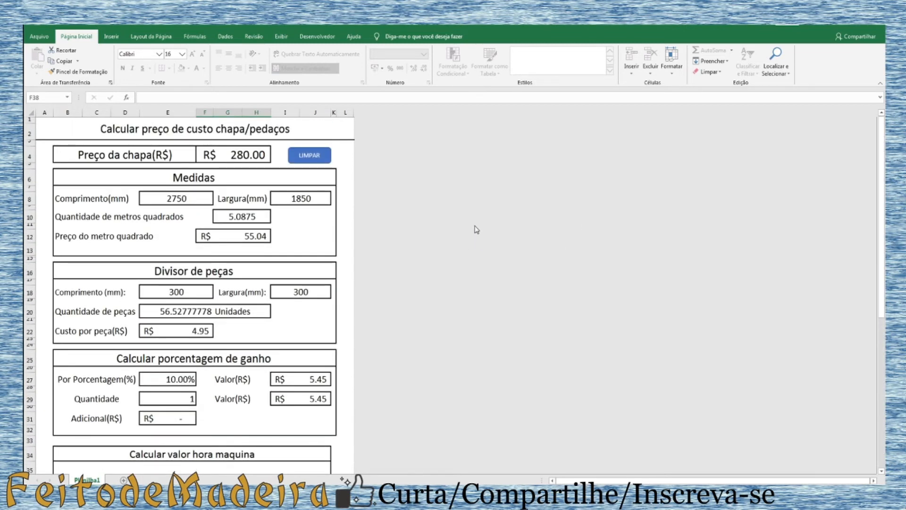
{"action": "scroll", "coordinate": [551, 208], "scroll_direction": "down", "scroll_amount": 5}
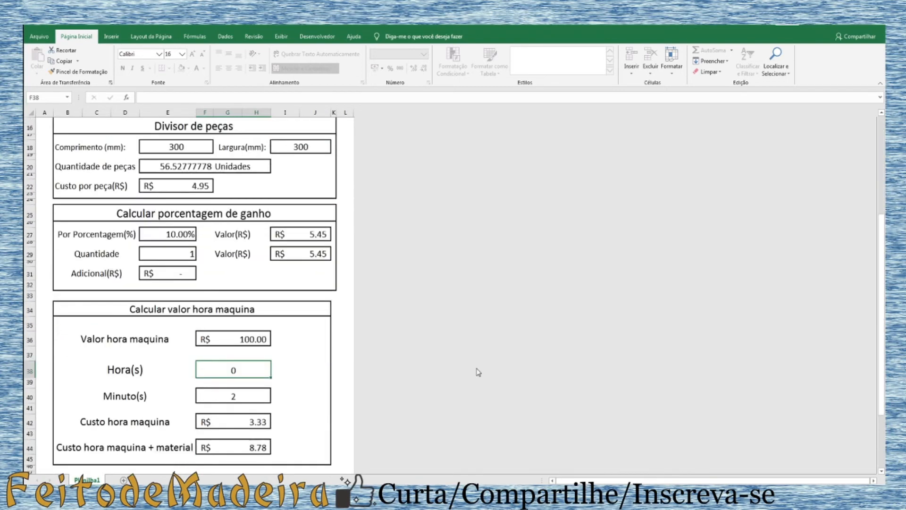
{"action": "scroll", "coordinate": [478, 370], "scroll_direction": "down", "scroll_amount": 3}
{"action": "scroll", "coordinate": [431, 383], "scroll_direction": "up", "scroll_amount": 6}
{"action": "scroll", "coordinate": [371, 362], "scroll_direction": "up", "scroll_amount": 3}
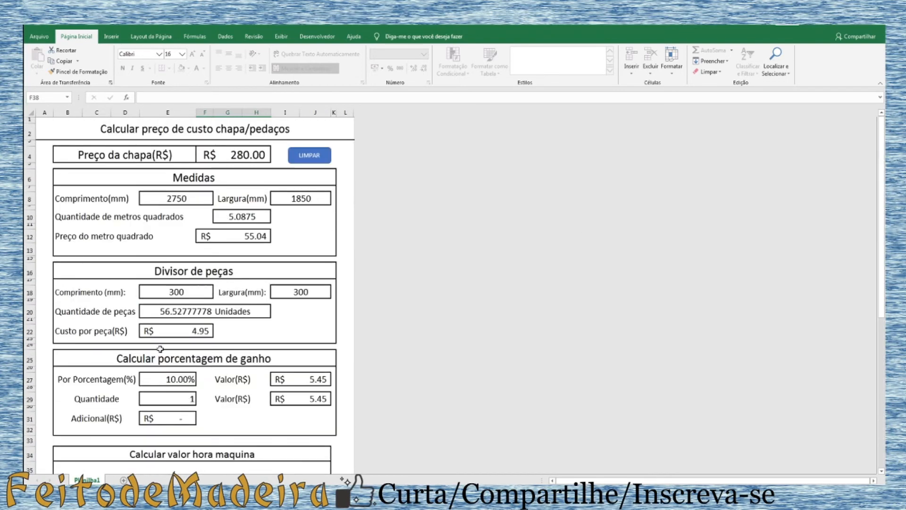
- Set the Quantidade in Calcular porcentagem de ganho to 15
{"action": "left_click", "coordinate": [183, 397]}
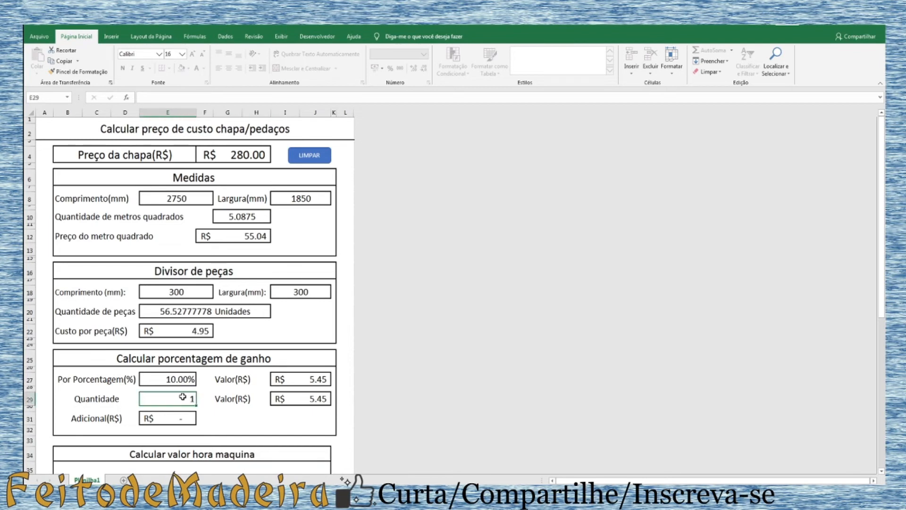
{"action": "type", "text": "15"}
{"action": "key", "text": "Return"}
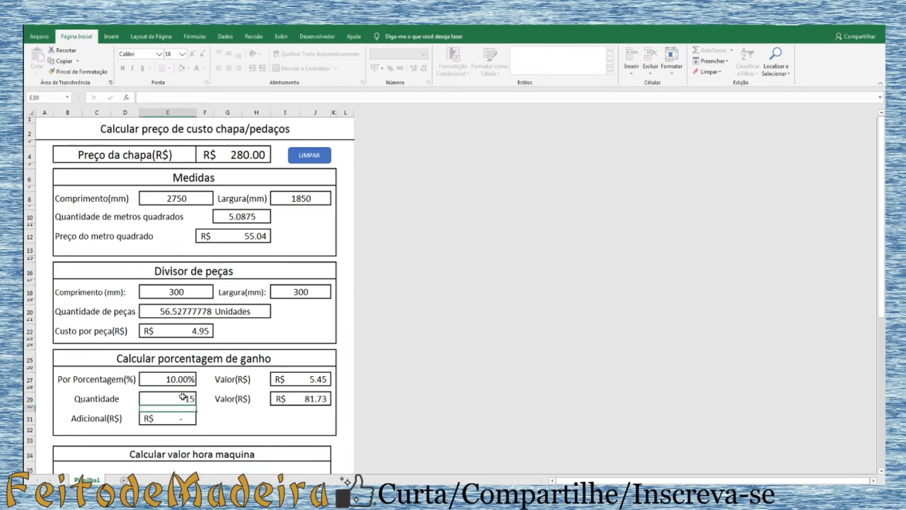
- Set the Minuto(s) value in Calcular valor hora maquina to 15
{"action": "scroll", "coordinate": [182, 397], "scroll_direction": "down", "scroll_amount": 5}
{"action": "left_click", "coordinate": [236, 396]}
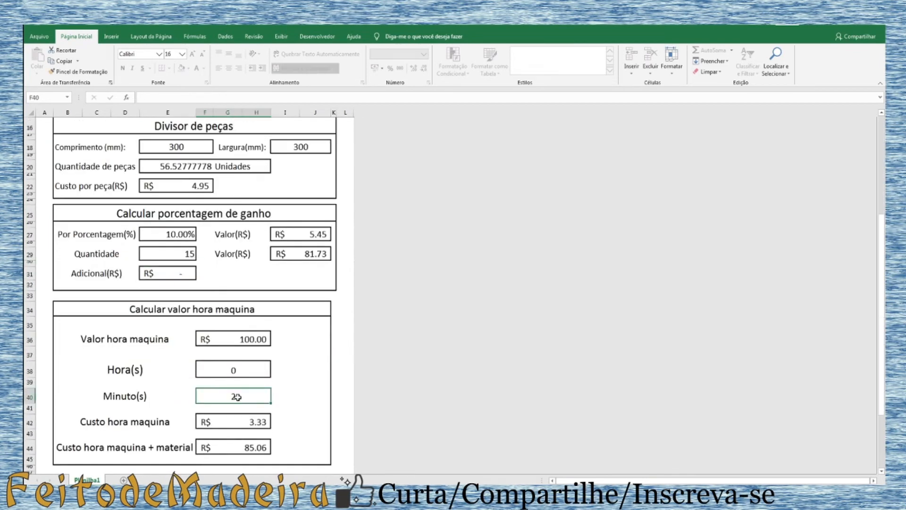
{"action": "type", "text": "15"}
{"action": "key", "text": "Return"}
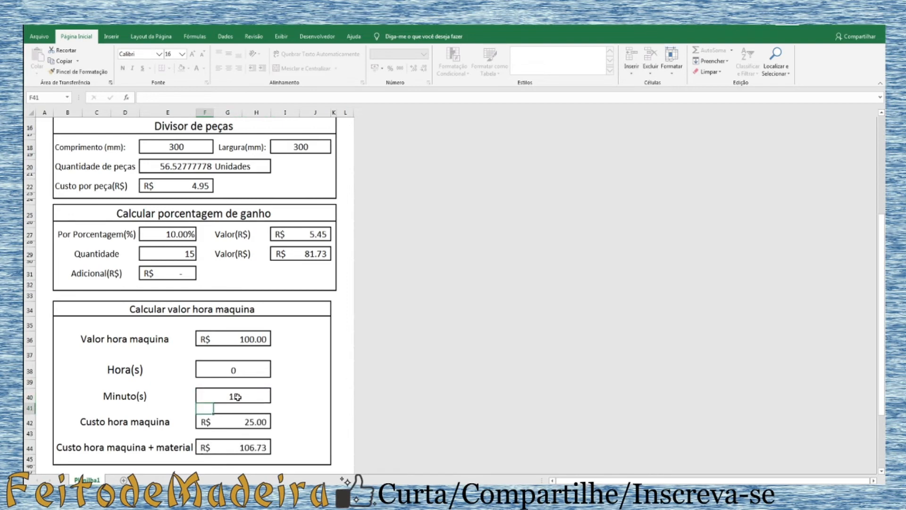
- Set the Adicional(R$) amount in Calcular porcentagem de ganho to 20 and check the combined machine and material cost
{"action": "scroll", "coordinate": [278, 397], "scroll_direction": "up", "scroll_amount": 5}
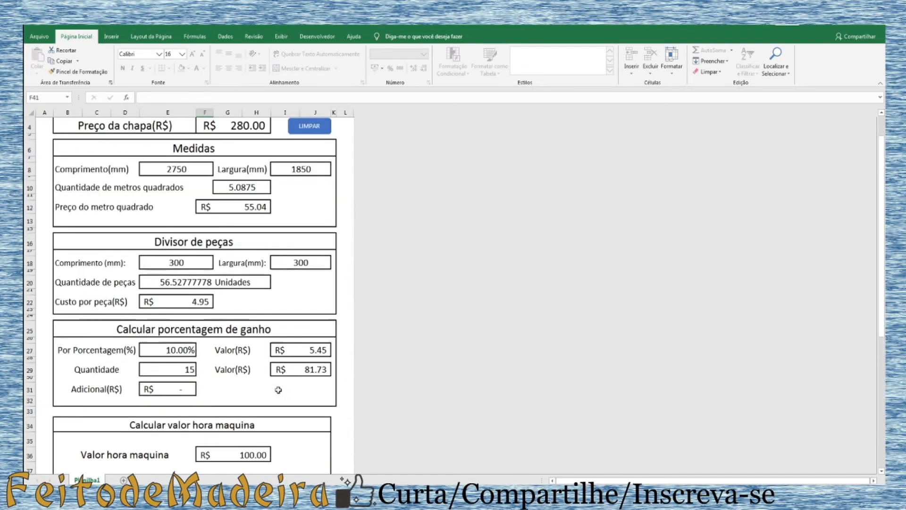
{"action": "left_click", "coordinate": [181, 416]}
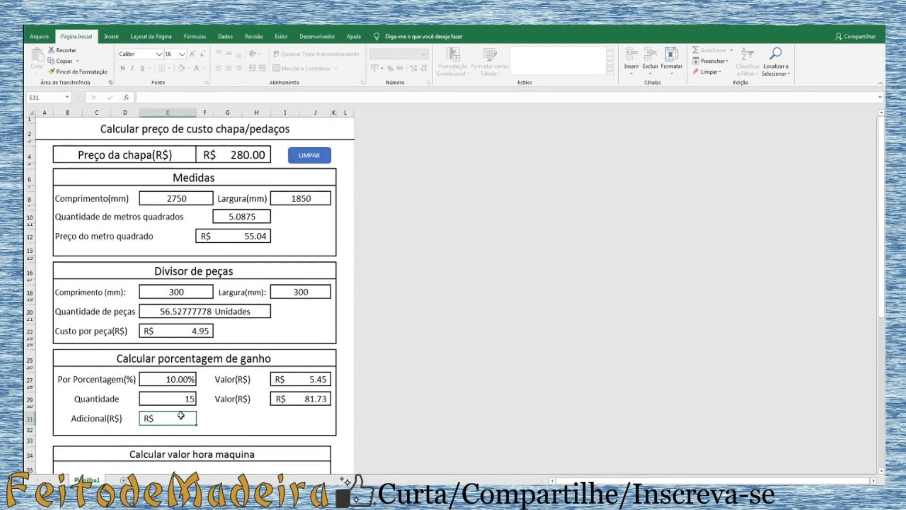
{"action": "type", "text": "20"}
{"action": "key", "text": "Return"}
{"action": "scroll", "coordinate": [290, 301], "scroll_direction": "down", "scroll_amount": 1}
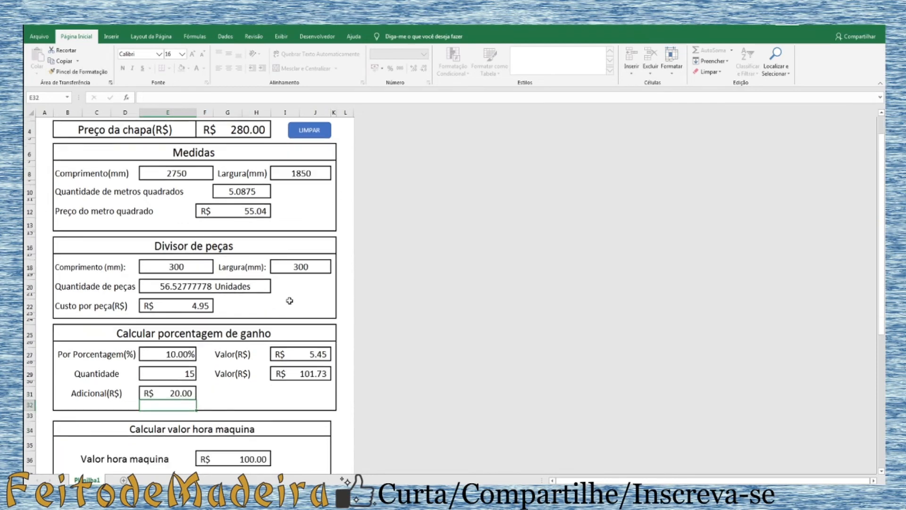
{"action": "scroll", "coordinate": [272, 208], "scroll_direction": "up", "scroll_amount": 1}
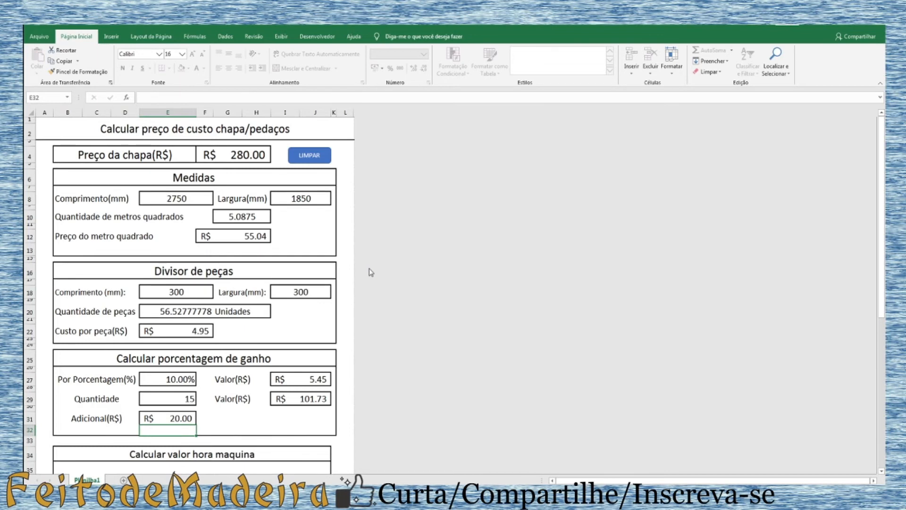
{"action": "scroll", "coordinate": [413, 310], "scroll_direction": "down", "scroll_amount": 7}
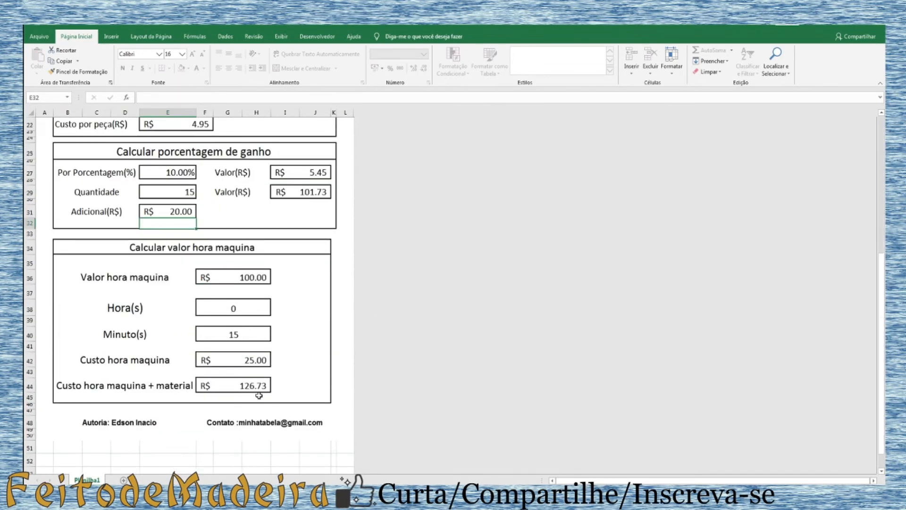
{"action": "left_click", "coordinate": [255, 389]}
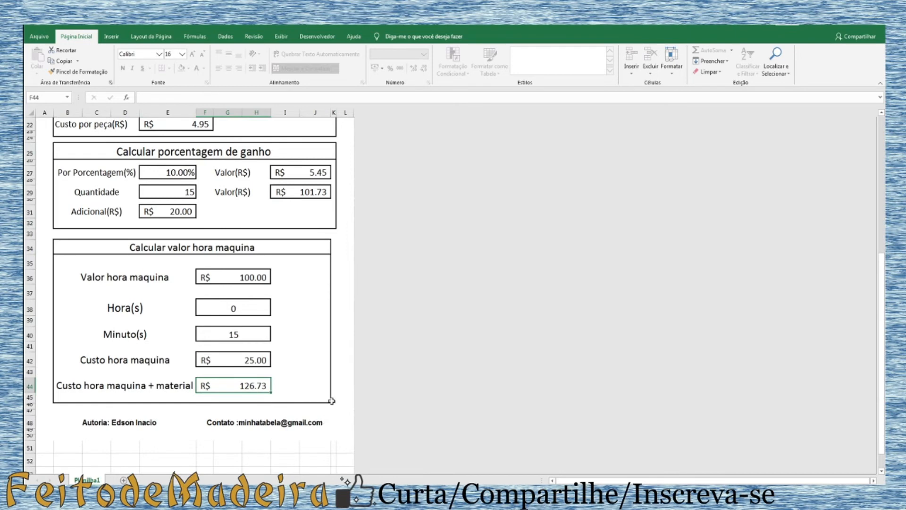
- Switch to the Google Shopping results for "chapa mdf 15mm inteira" in the browser and look through the MDF sheet prices
{"action": "scroll", "coordinate": [332, 402], "scroll_direction": "up", "scroll_amount": 7}
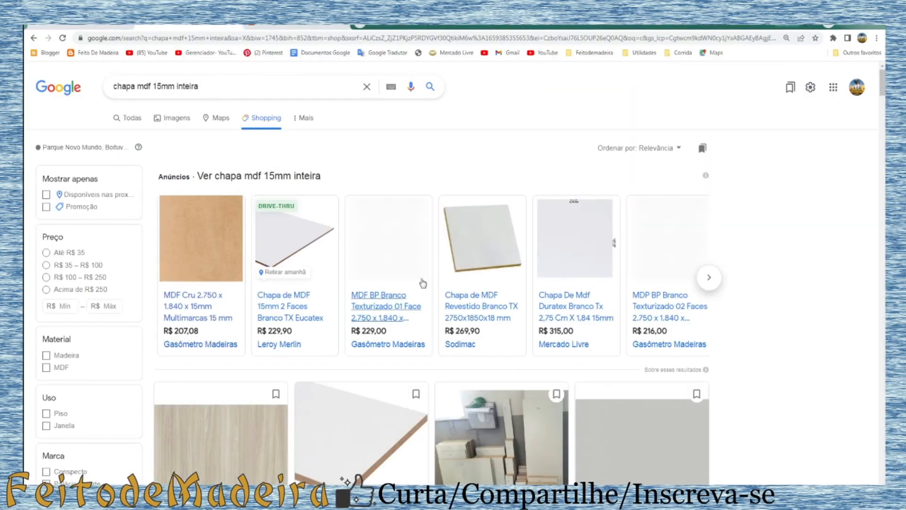
{"action": "scroll", "coordinate": [401, 313], "scroll_direction": "down", "scroll_amount": 4}
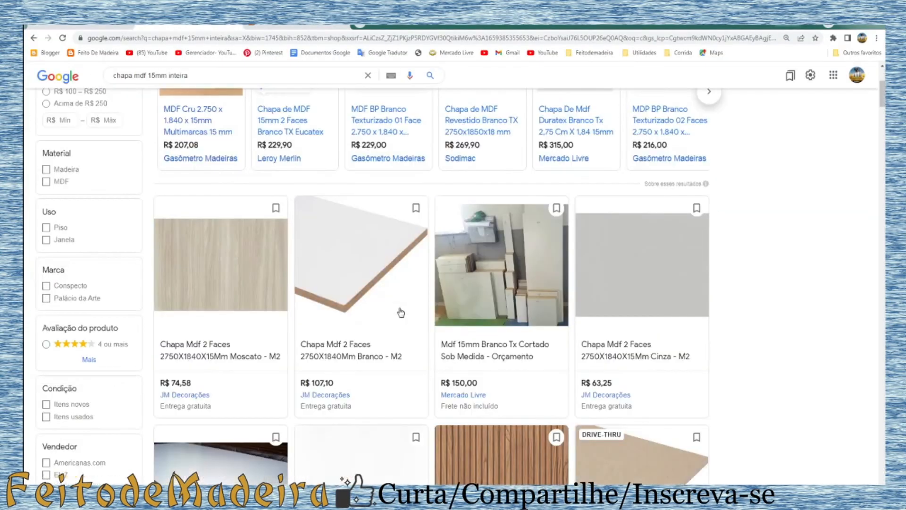
{"action": "scroll", "coordinate": [401, 313], "scroll_direction": "down", "scroll_amount": 10}
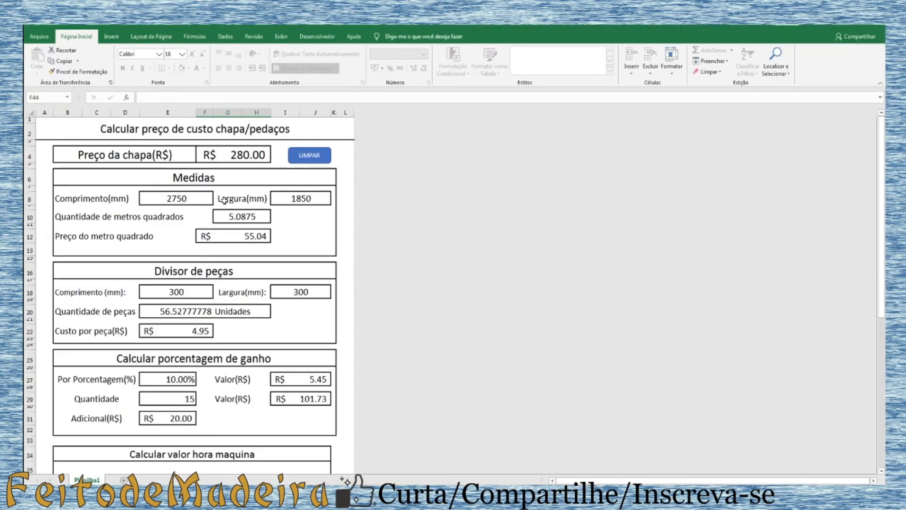
- In the Excel calculator, set Preço da chapa(R$) to 400 and check the combined machine and material cost
{"action": "left_click", "coordinate": [243, 158]}
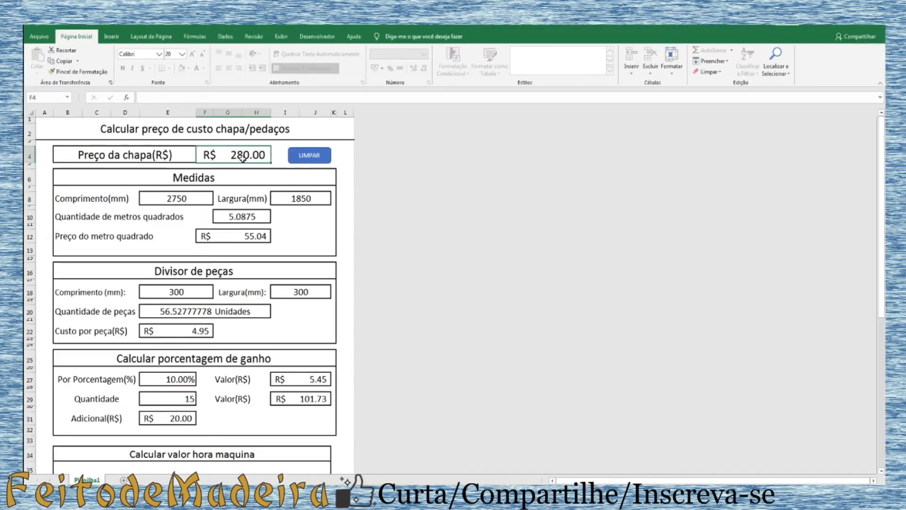
{"action": "scroll", "coordinate": [311, 236], "scroll_direction": "down", "scroll_amount": 5}
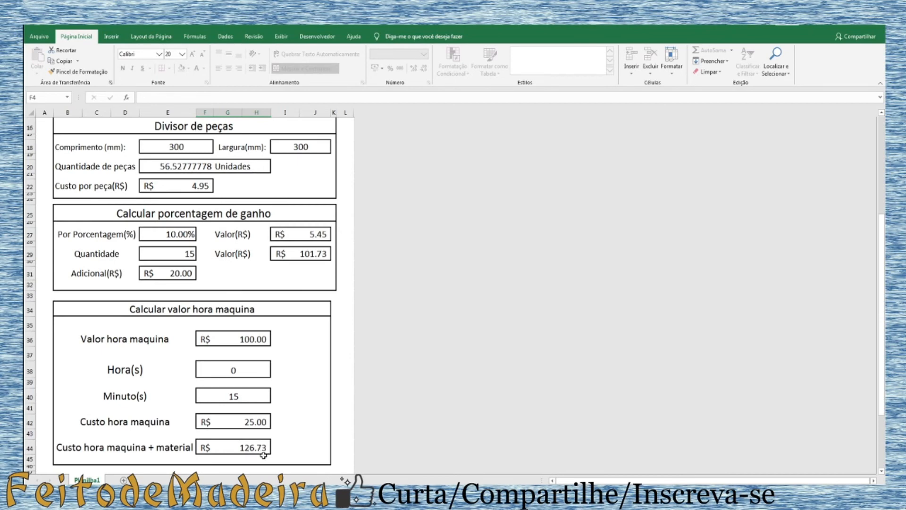
{"action": "scroll", "coordinate": [264, 455], "scroll_direction": "up", "scroll_amount": 5}
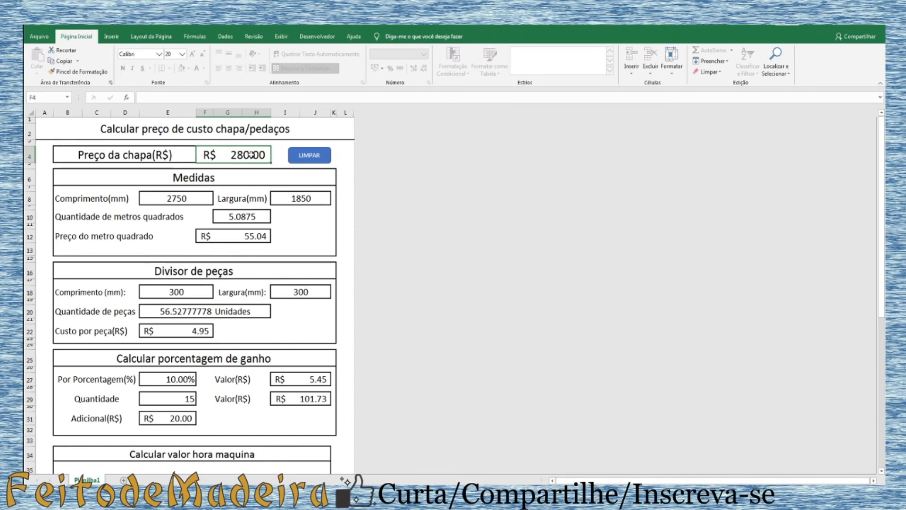
{"action": "type", "text": "400"}
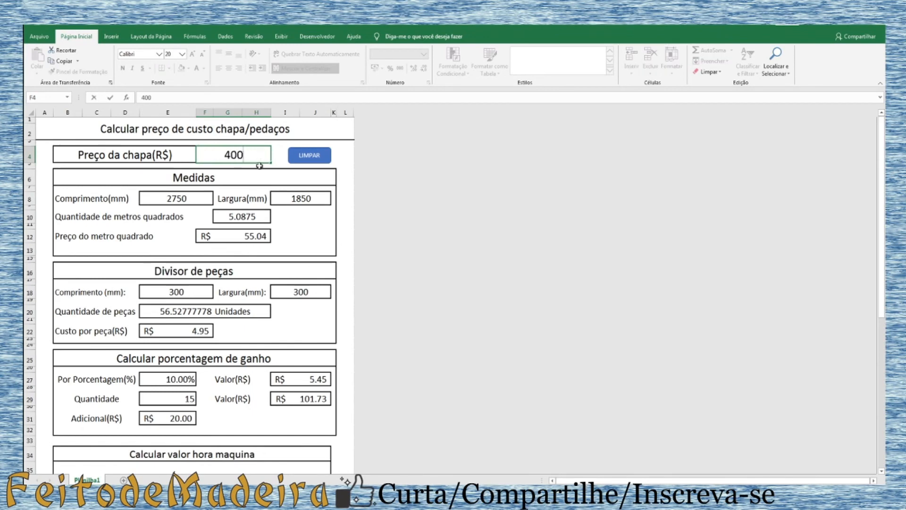
{"action": "key", "text": "Return"}
{"action": "scroll", "coordinate": [259, 166], "scroll_direction": "down", "scroll_amount": 9}
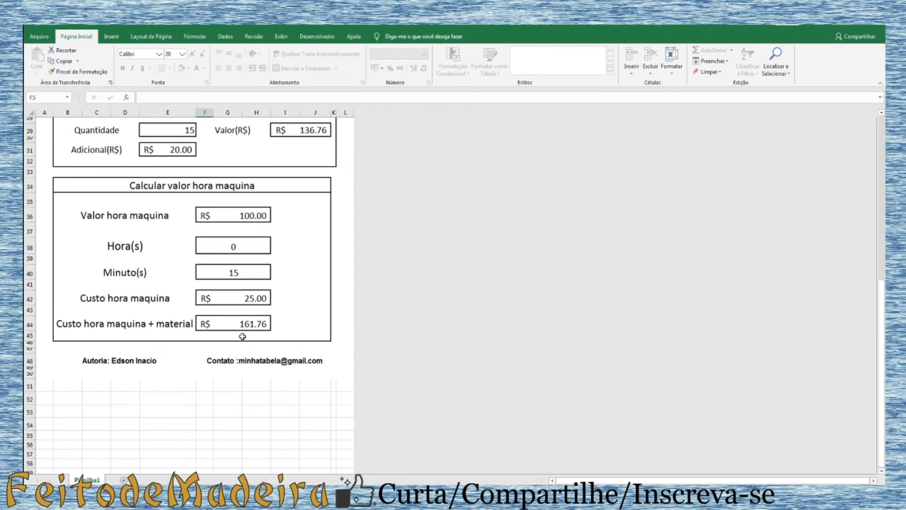
{"action": "scroll", "coordinate": [297, 363], "scroll_direction": "up", "scroll_amount": 9}
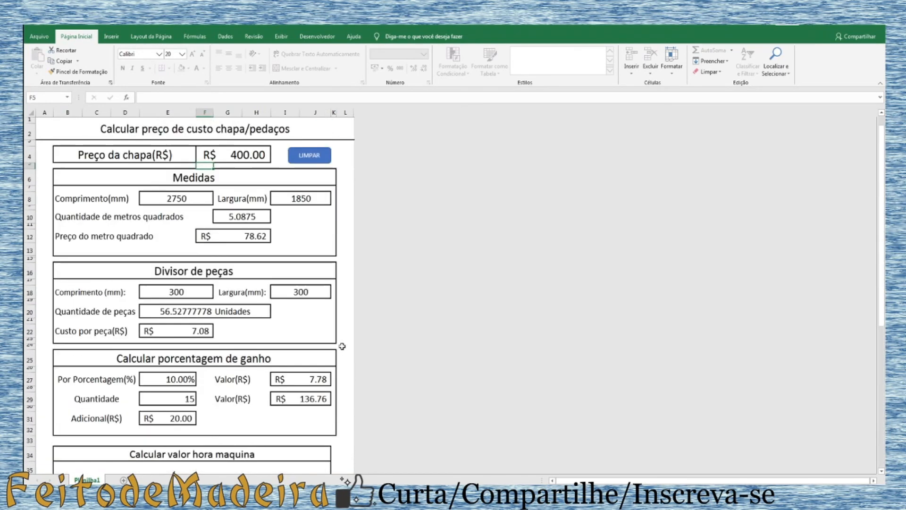
- Switch to the browser and search Google Shopping for "acrilico 5mm" in place of the MDF sheet query
{"action": "mouse_move", "coordinate": [340, 498]}
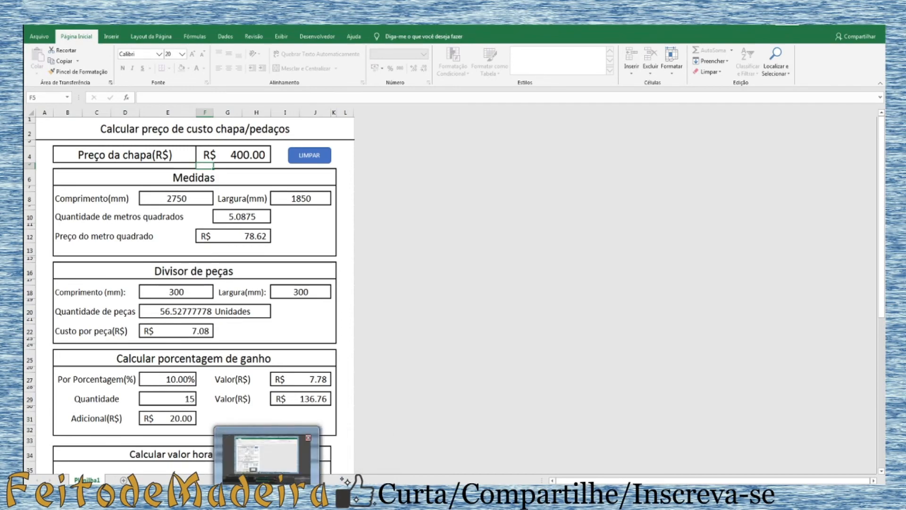
{"action": "left_click", "coordinate": [267, 498]}
{"action": "scroll", "coordinate": [270, 141], "scroll_direction": "up", "scroll_amount": 10}
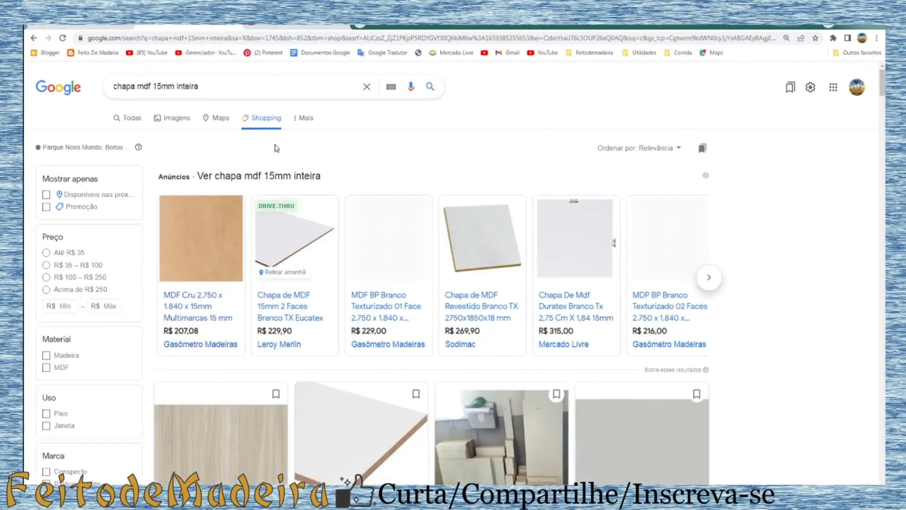
{"action": "left_click_drag", "start_coordinate": [235, 87], "coordinate": [26, 107]}
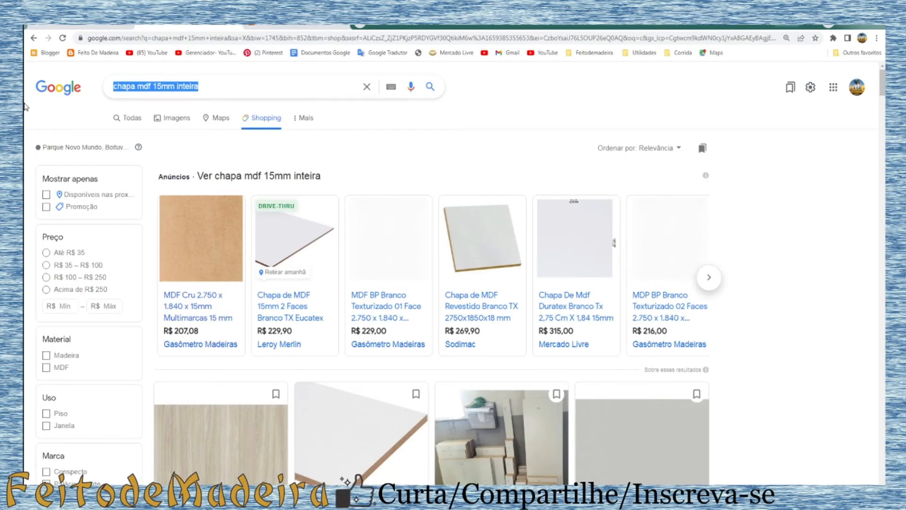
{"action": "type", "text": "acrilico"}
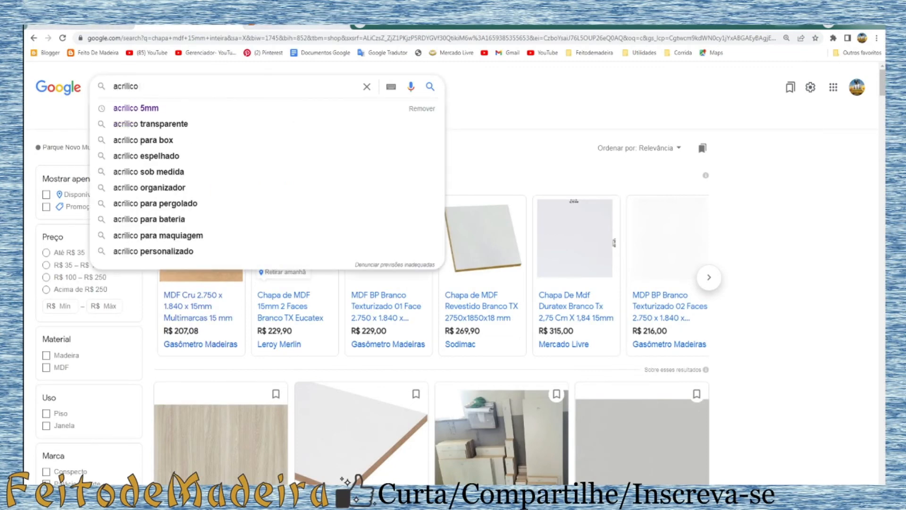
{"action": "left_click", "coordinate": [115, 114]}
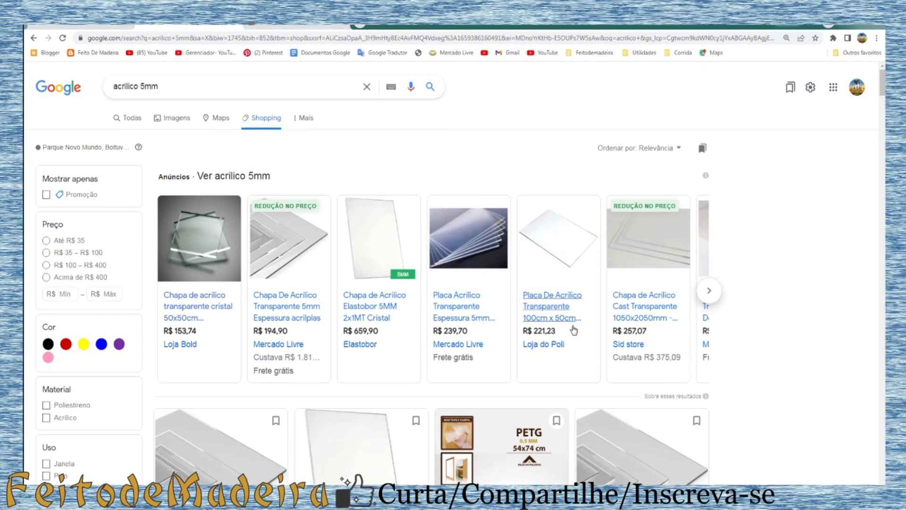
- Look through the sizes and prices of the 5 mm acrylic sheets, and switch back to the Excel calculator
{"action": "scroll", "coordinate": [571, 326], "scroll_direction": "down", "scroll_amount": 5}
{"action": "scroll", "coordinate": [664, 276], "scroll_direction": "up", "scroll_amount": 1}
{"action": "scroll", "coordinate": [577, 347], "scroll_direction": "up", "scroll_amount": 2}
{"action": "scroll", "coordinate": [510, 357], "scroll_direction": "down", "scroll_amount": 3}
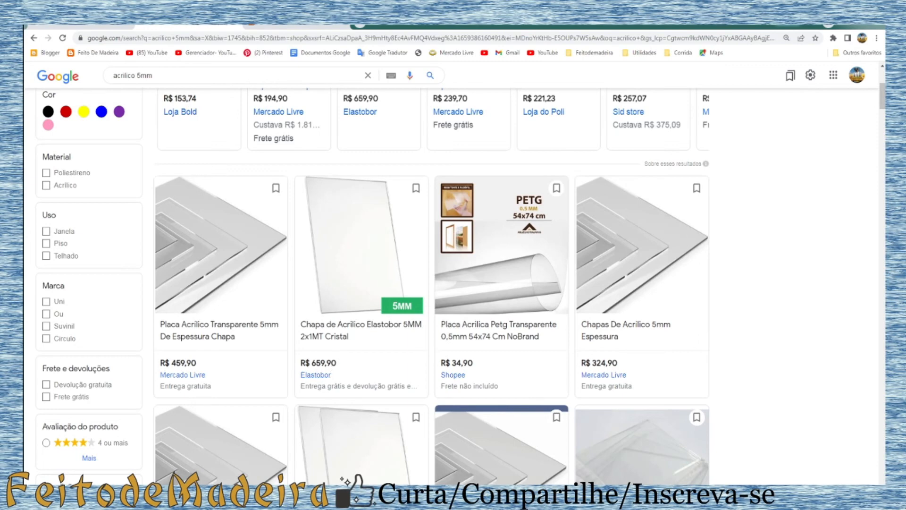
{"action": "mouse_move", "coordinate": [339, 493]}
{"action": "left_click", "coordinate": [314, 458]}
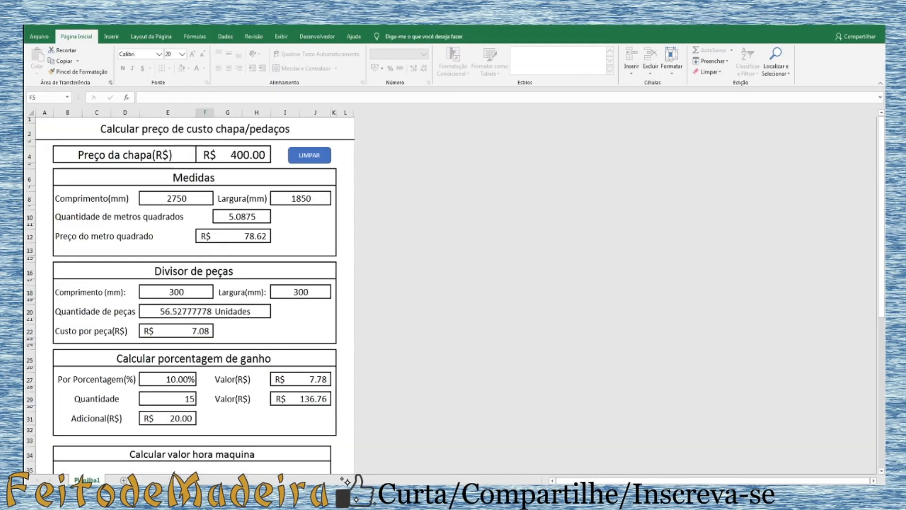
- Set Preço da chapa(R$) to 660 for the acrylic sheet
{"action": "left_click", "coordinate": [247, 158]}
{"action": "key", "text": "BackSpace"}
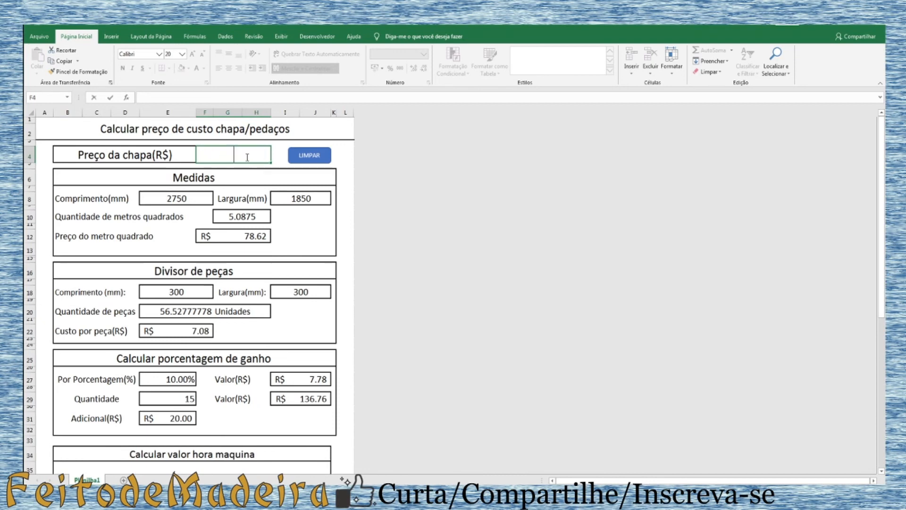
{"action": "type", "text": "660"}
{"action": "key", "text": "Return"}
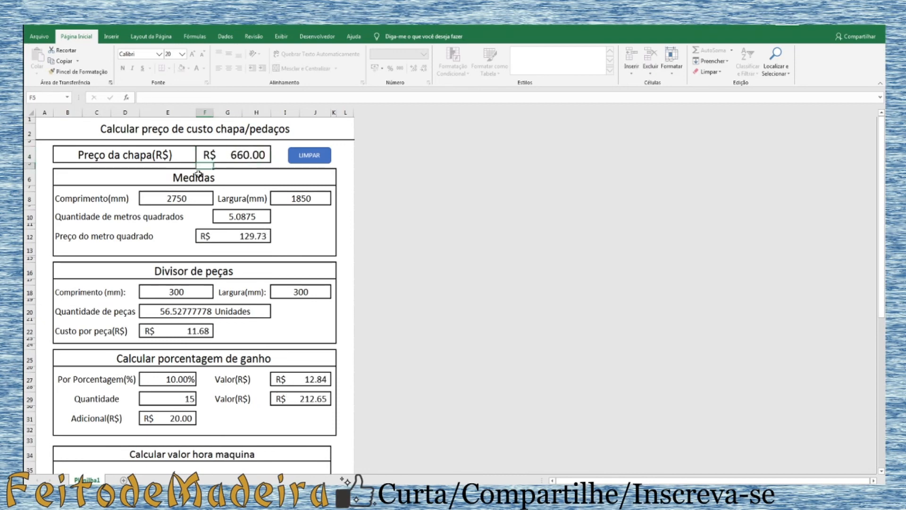
- Under Medidas, set the sheet's Comprimento(mm) to 2000 and Largura(mm) to 1000
{"action": "left_click", "coordinate": [194, 198]}
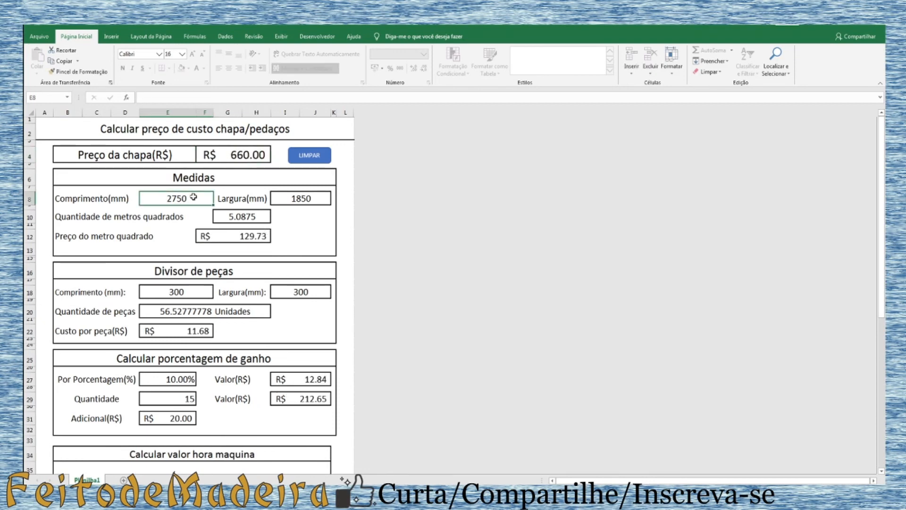
{"action": "type", "text": "2000"}
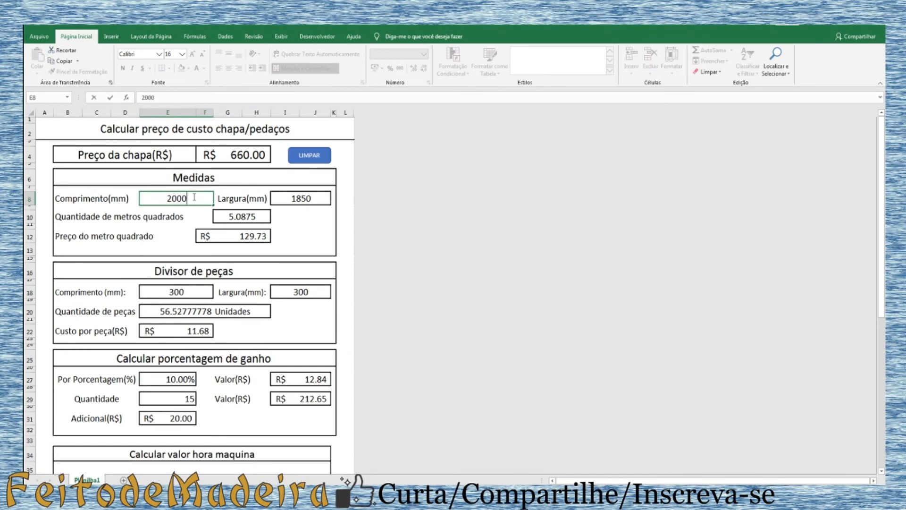
{"action": "key", "text": "Tab"}
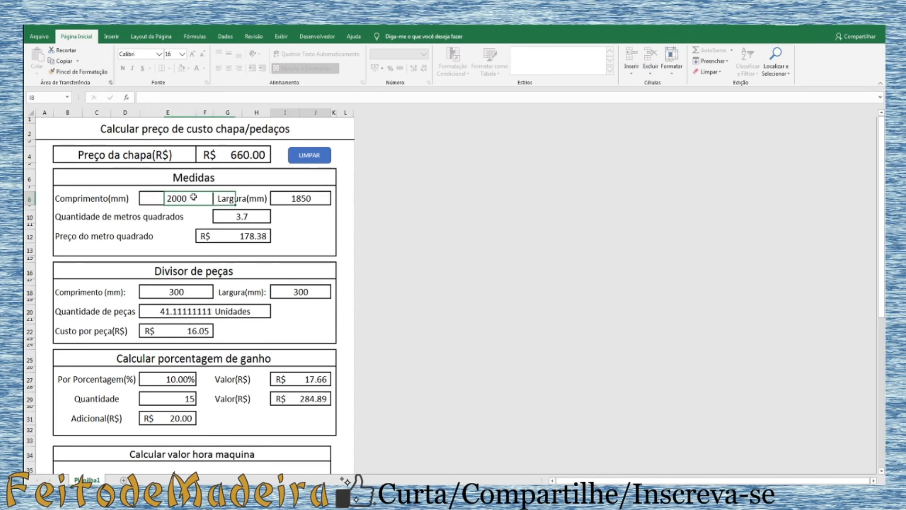
{"action": "type", "text": "1000"}
{"action": "key", "text": "Return"}
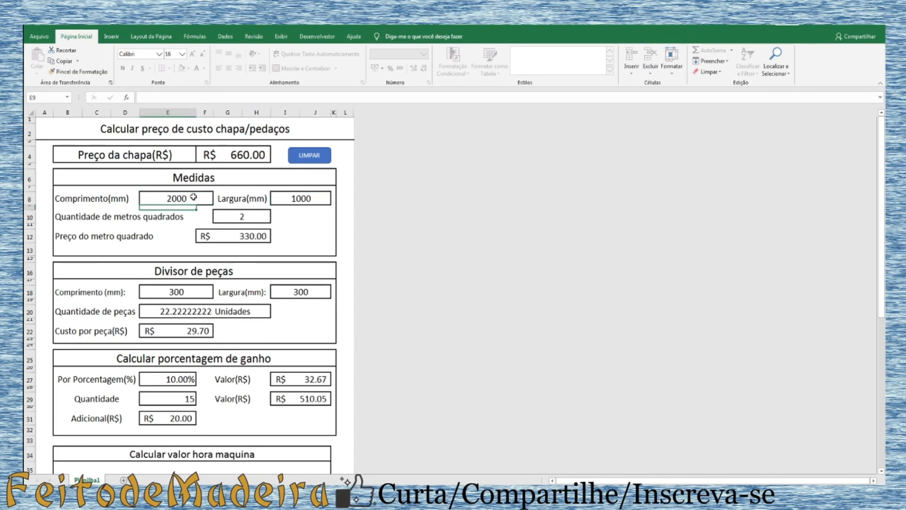
- Examine the acrylic sheet's piece cost, profit values and combined machine and material cost
{"action": "scroll", "coordinate": [254, 250], "scroll_direction": "down", "scroll_amount": 6}
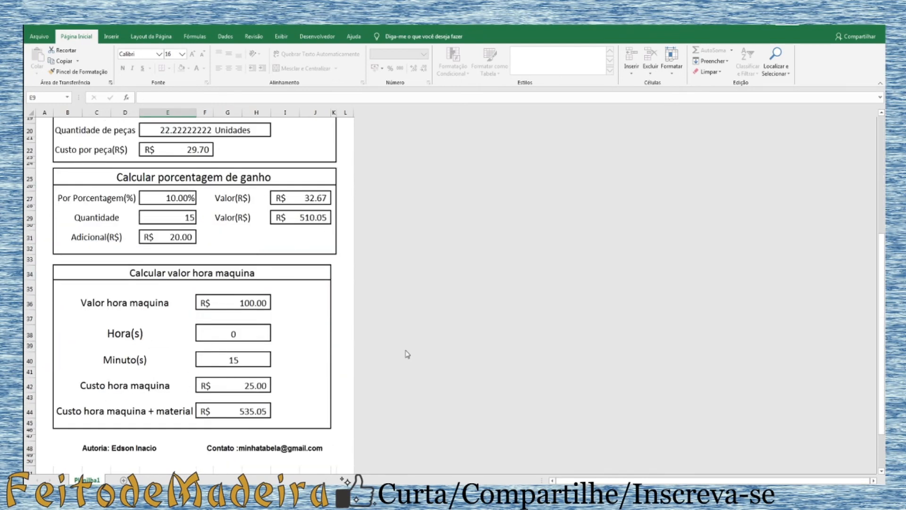
{"action": "scroll", "coordinate": [391, 320], "scroll_direction": "up", "scroll_amount": 1}
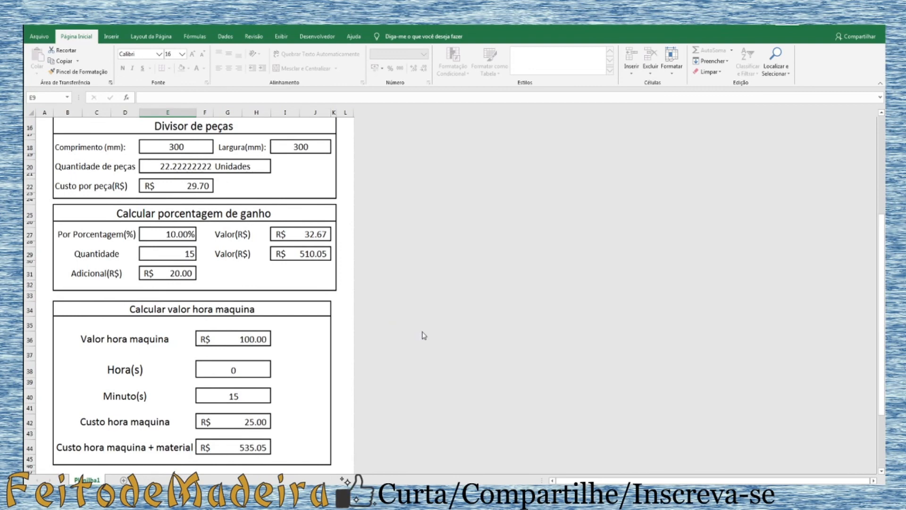
{"action": "scroll", "coordinate": [431, 331], "scroll_direction": "up", "scroll_amount": 1}
{"action": "scroll", "coordinate": [404, 287], "scroll_direction": "down", "scroll_amount": 3}
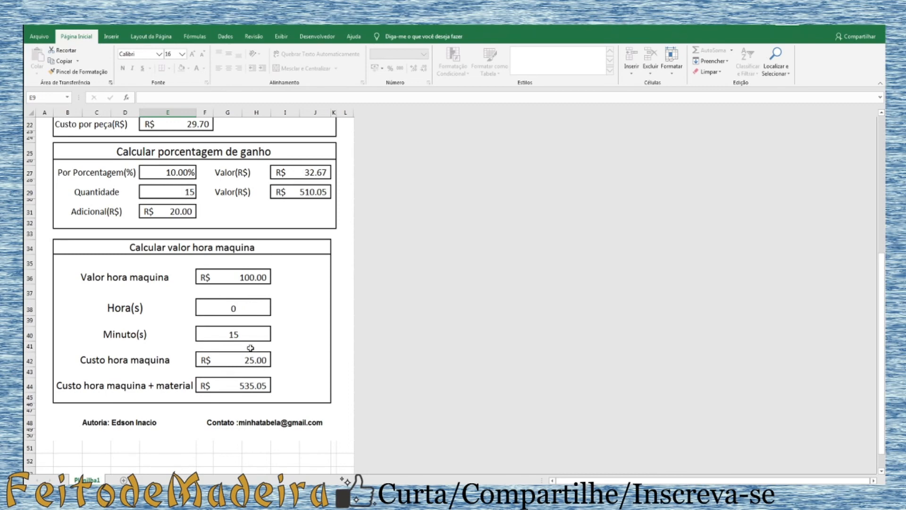
{"action": "scroll", "coordinate": [361, 228], "scroll_direction": "up", "scroll_amount": 5}
{"action": "scroll", "coordinate": [430, 296], "scroll_direction": "up", "scroll_amount": 2}
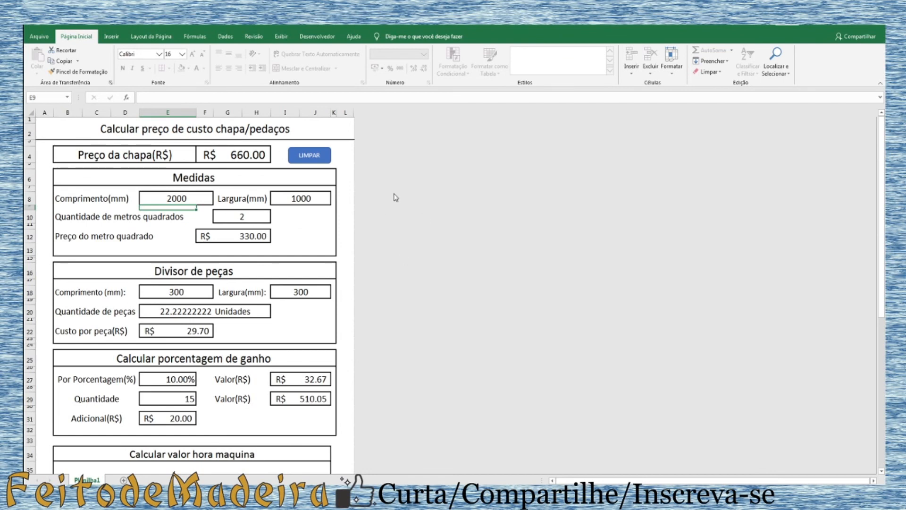
- Clear the calculator's entries with LIMPAR and return to the start of the form
{"action": "left_click", "coordinate": [324, 160]}
{"action": "scroll", "coordinate": [337, 309], "scroll_direction": "up", "scroll_amount": 5}
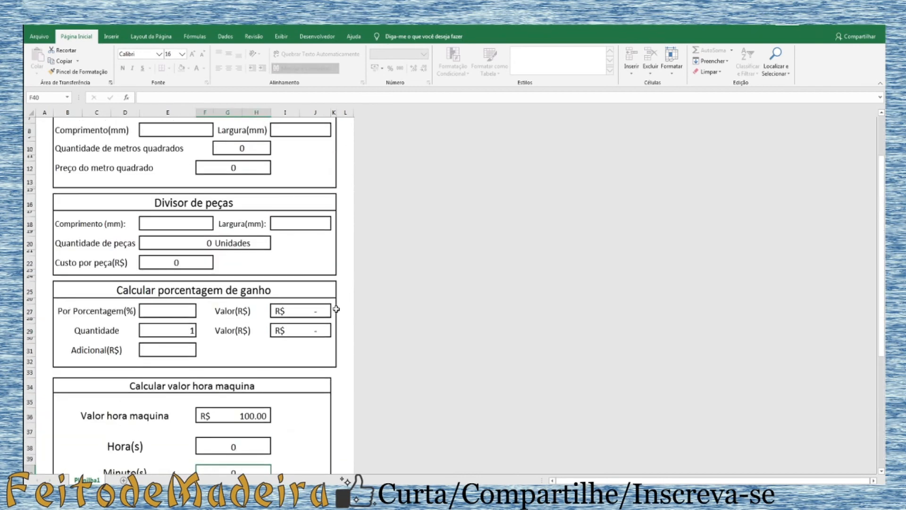
{"action": "scroll", "coordinate": [337, 309], "scroll_direction": "up", "scroll_amount": 2}
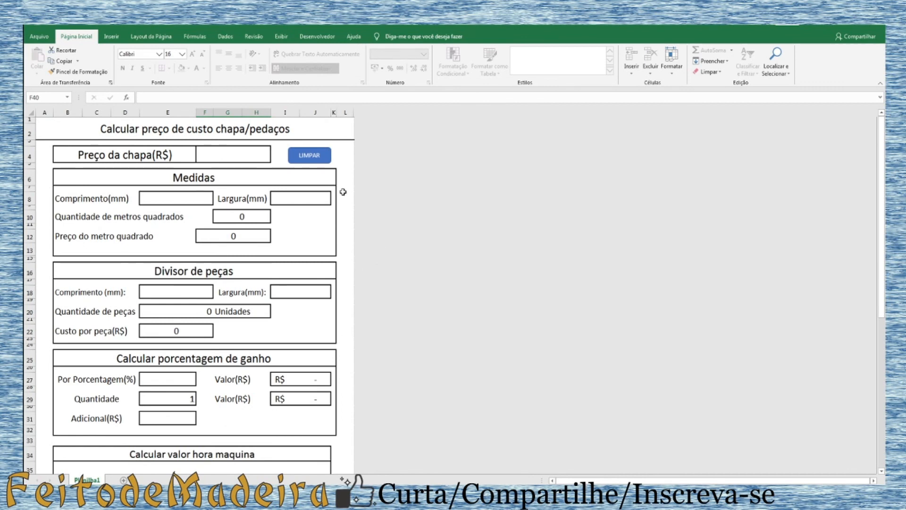
- Try to edit empty cell J10 and the title cell A1, and select the Comprimento(mm) input cell under Medidas
{"action": "left_click", "coordinate": [307, 224]}
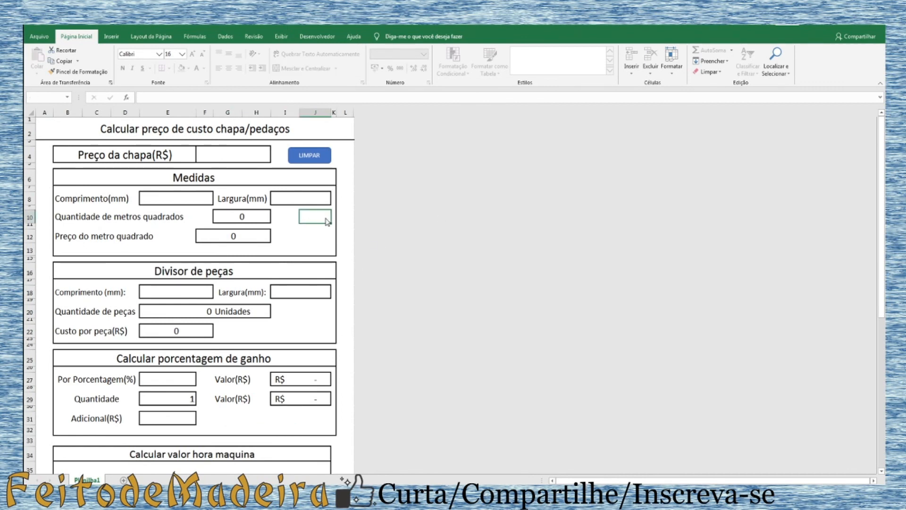
{"action": "double_click", "coordinate": [326, 220]}
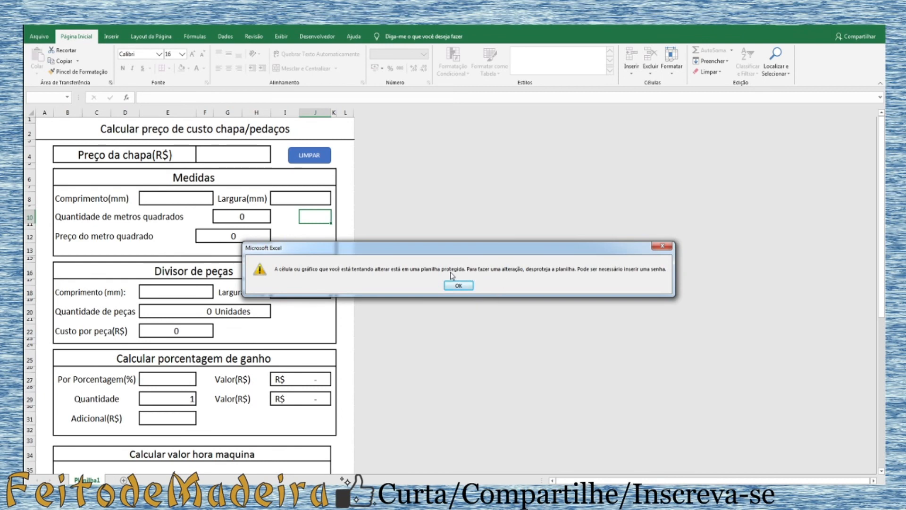
{"action": "left_click", "coordinate": [457, 285]}
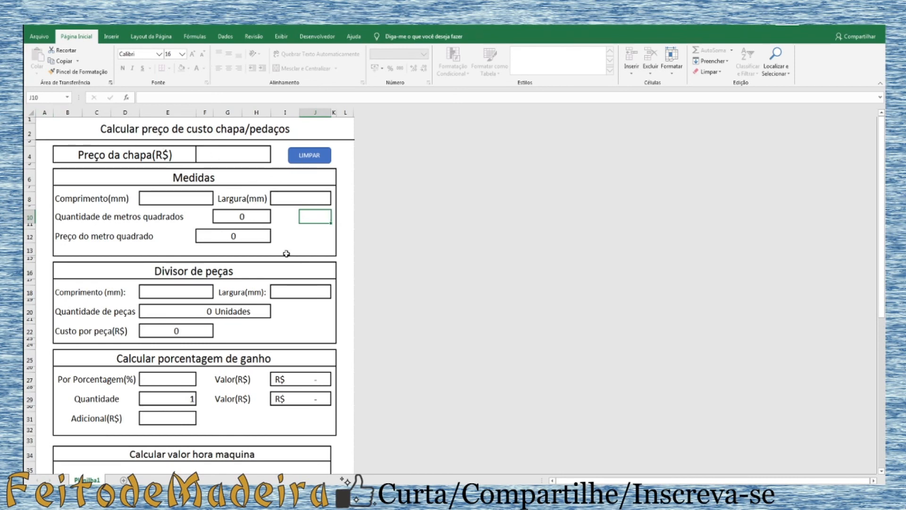
{"action": "double_click", "coordinate": [212, 135]}
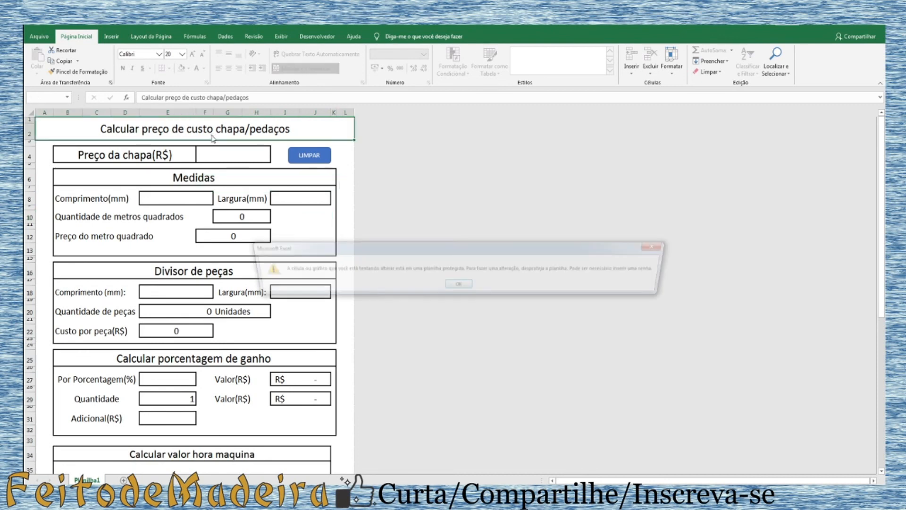
{"action": "left_click", "coordinate": [461, 285]}
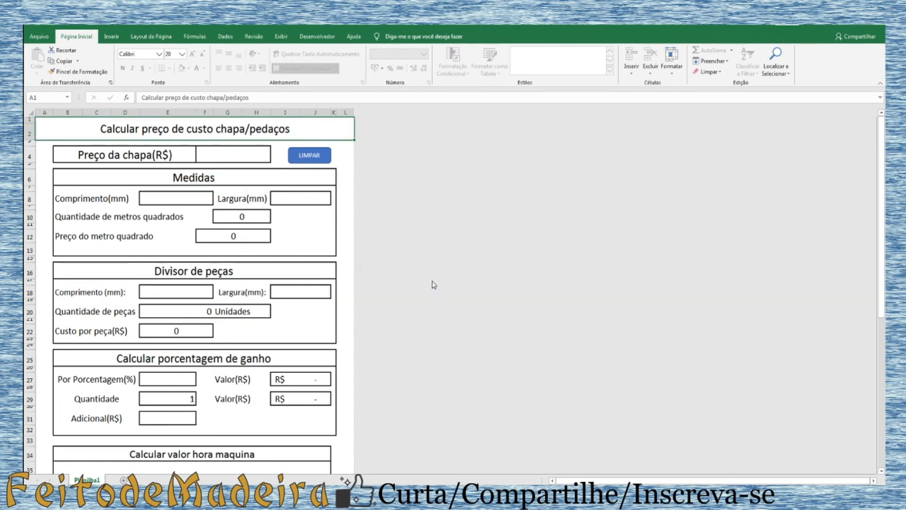
{"action": "left_click", "coordinate": [210, 201]}
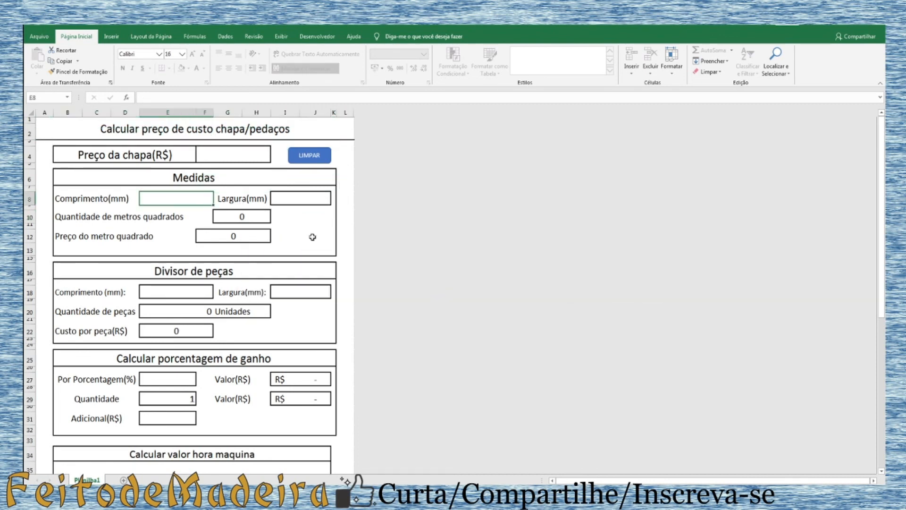
- Look over the cleared calculator from Medidas to Calcular valor hora maquina, including the Valor hora maquina cell
{"action": "scroll", "coordinate": [283, 319], "scroll_direction": "down", "scroll_amount": 5}
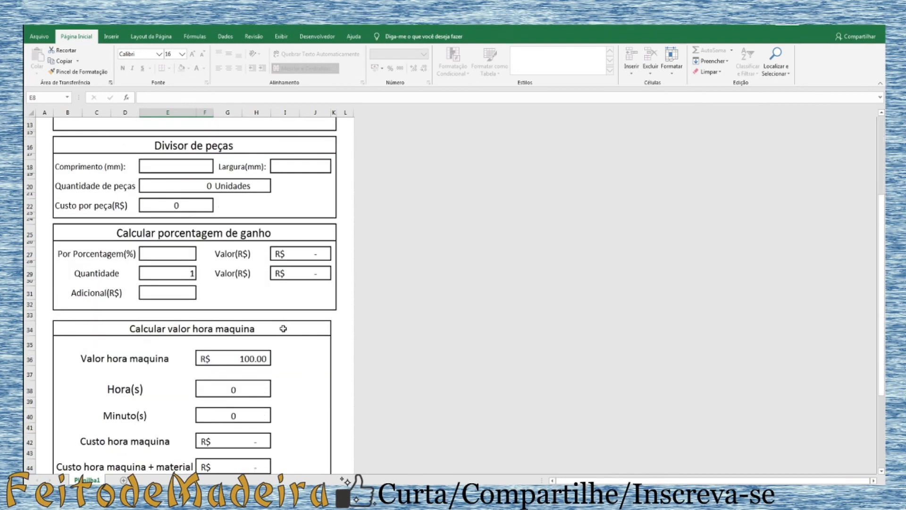
{"action": "scroll", "coordinate": [283, 341], "scroll_direction": "down", "scroll_amount": 3}
{"action": "scroll", "coordinate": [298, 385], "scroll_direction": "up", "scroll_amount": 5}
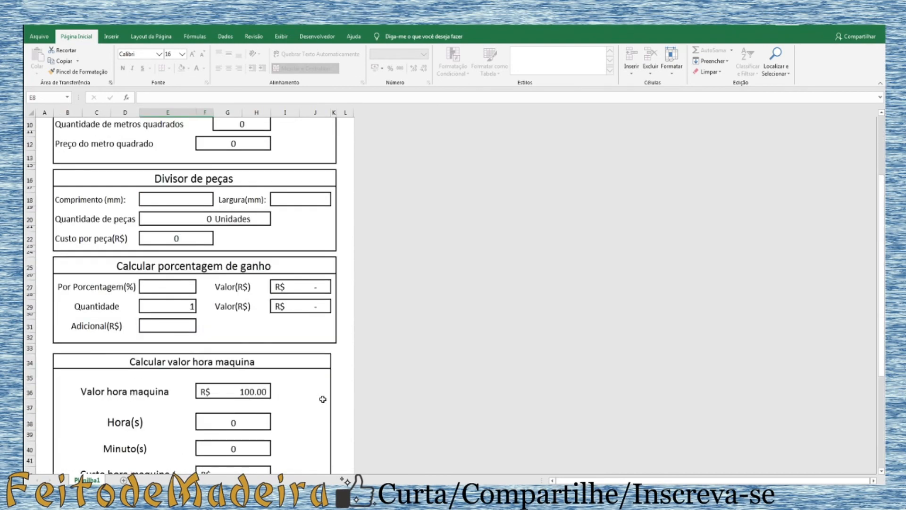
{"action": "scroll", "coordinate": [324, 399], "scroll_direction": "up", "scroll_amount": 3}
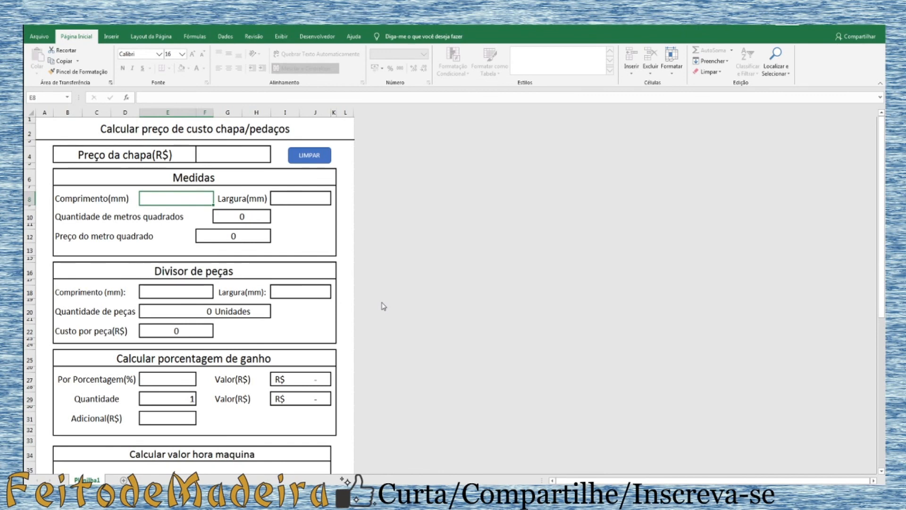
{"action": "scroll", "coordinate": [374, 299], "scroll_direction": "down", "scroll_amount": 5}
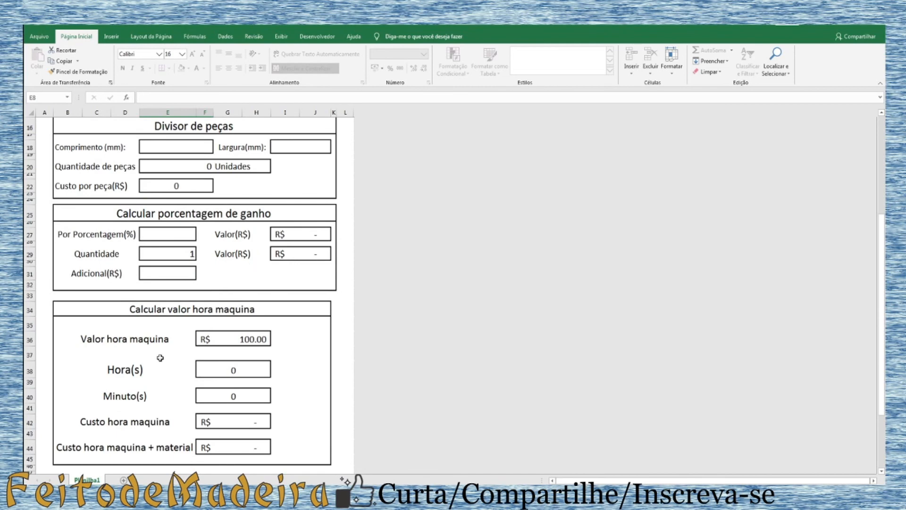
{"action": "scroll", "coordinate": [161, 358], "scroll_direction": "down", "scroll_amount": 2}
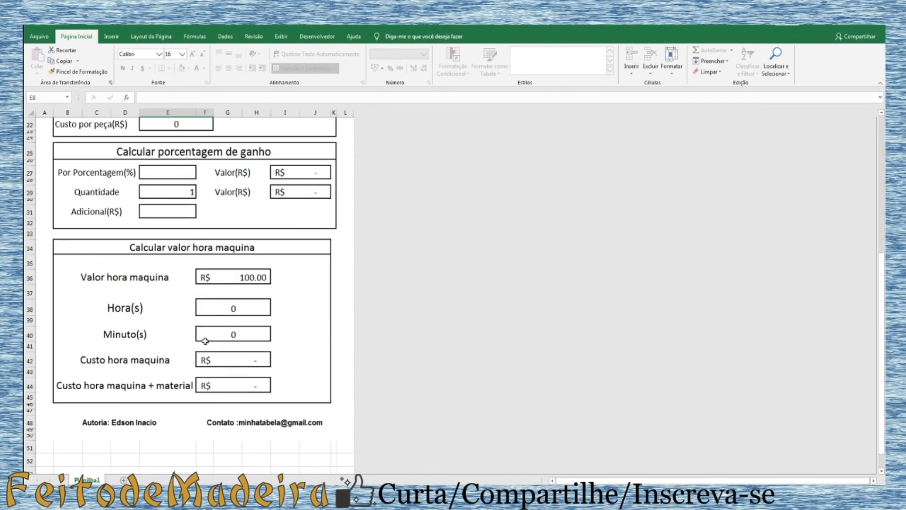
{"action": "left_click", "coordinate": [250, 280]}
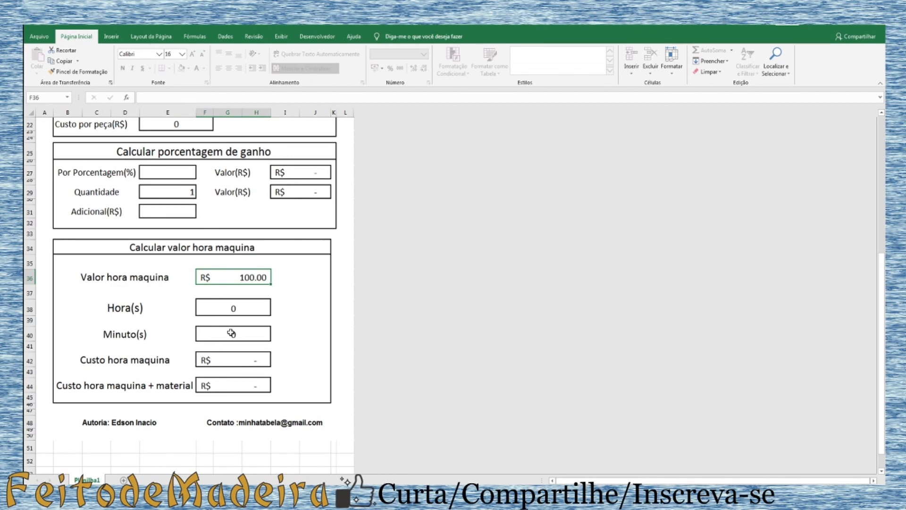
{"action": "scroll", "coordinate": [436, 331], "scroll_direction": "up", "scroll_amount": 7}
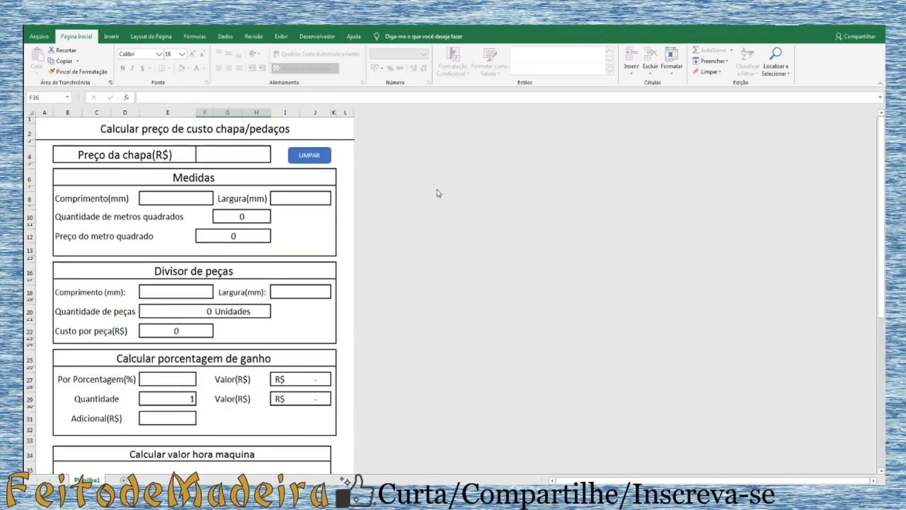